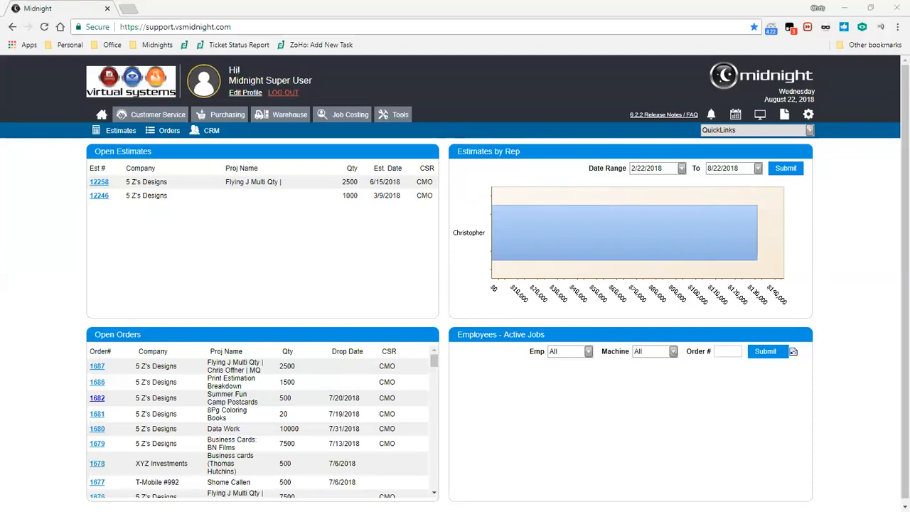
Open the admin settings and look through the full list of setup categories.
{"action": "left_click", "coordinate": [809, 118]}
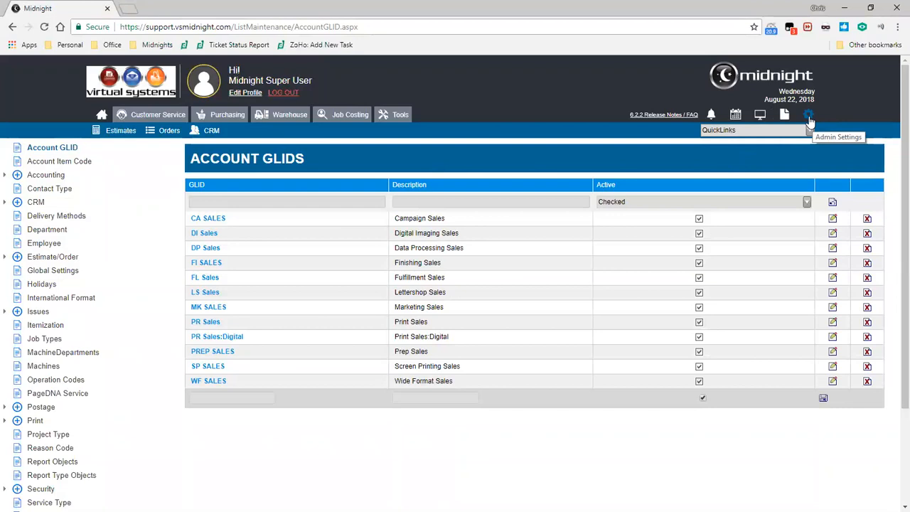
{"action": "scroll", "coordinate": [62, 165], "scroll_direction": "down", "scroll_amount": 1}
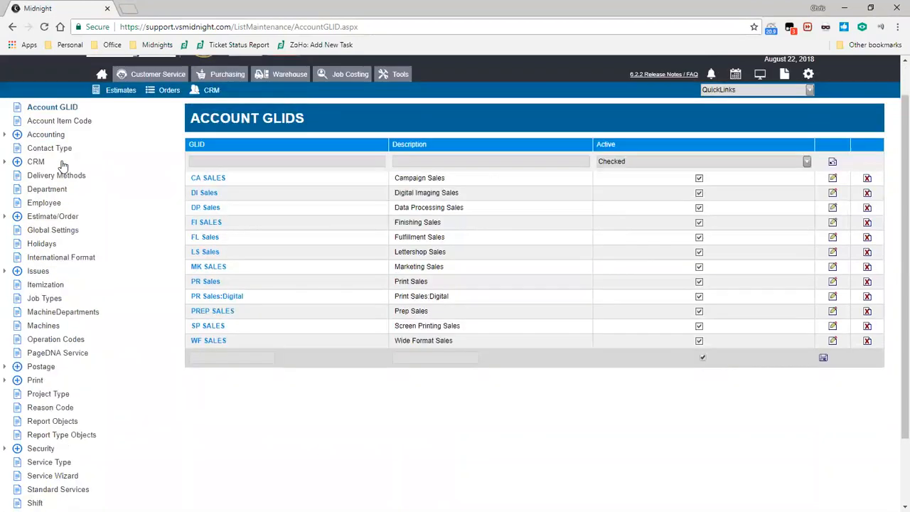
{"action": "scroll", "coordinate": [71, 284], "scroll_direction": "down", "scroll_amount": 2}
{"action": "scroll", "coordinate": [91, 294], "scroll_direction": "up", "scroll_amount": 3}
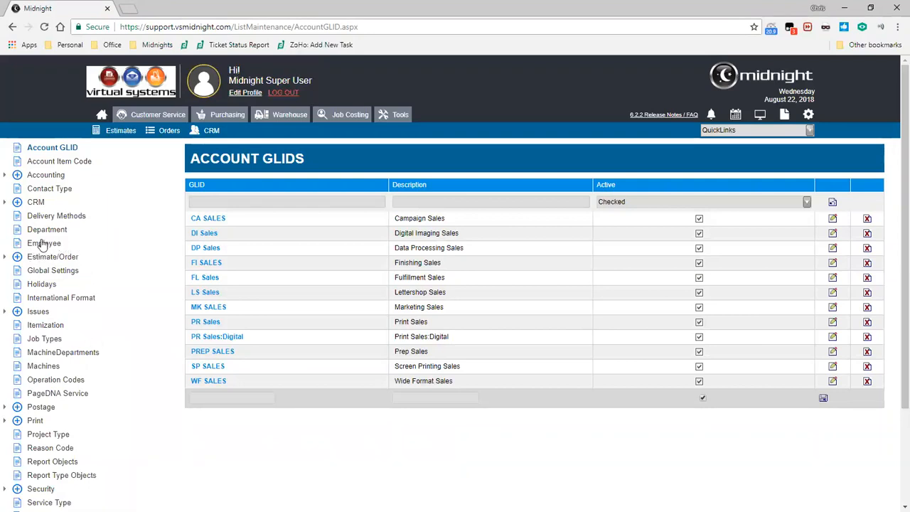
{"action": "scroll", "coordinate": [60, 248], "scroll_direction": "down", "scroll_amount": 2}
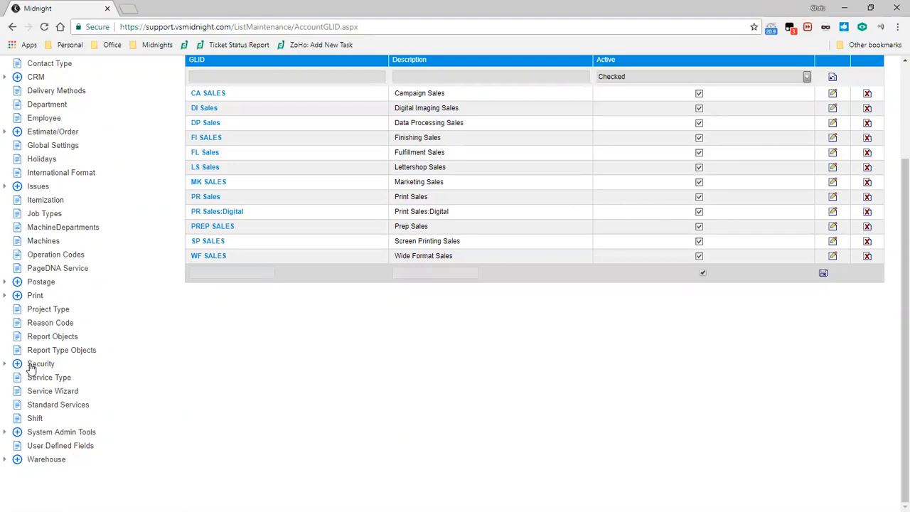
{"action": "scroll", "coordinate": [31, 366], "scroll_direction": "up", "scroll_amount": 2}
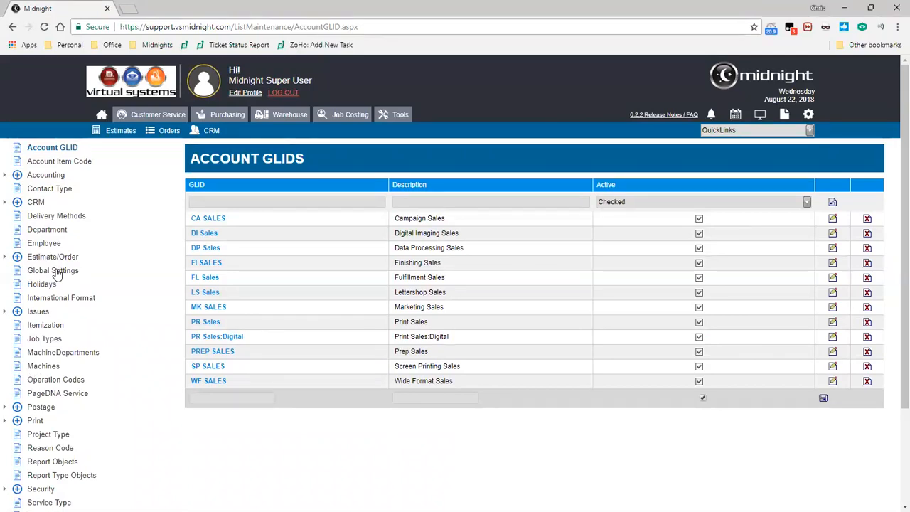
Open Global Settings and examine the company's contact details, report logo and system logo.
{"action": "left_click", "coordinate": [56, 274]}
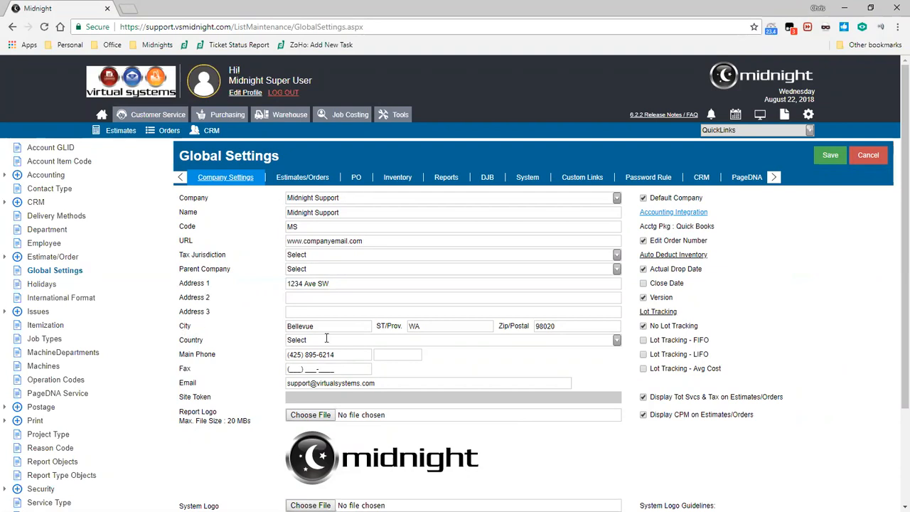
{"action": "left_click_drag", "start_coordinate": [343, 354], "coordinate": [283, 381]}
{"action": "left_click", "coordinate": [283, 381]}
{"action": "scroll", "coordinate": [842, 322], "scroll_direction": "down", "scroll_amount": 2}
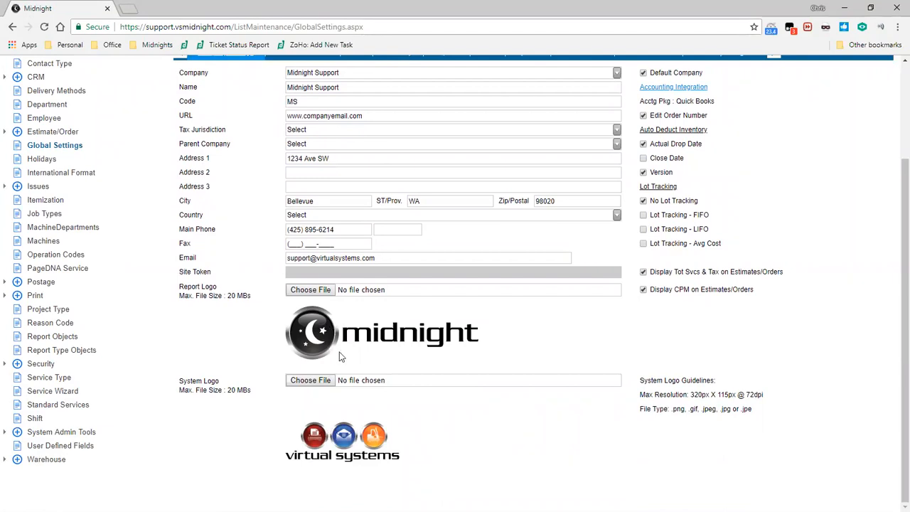
{"action": "scroll", "coordinate": [339, 356], "scroll_direction": "up", "scroll_amount": 2}
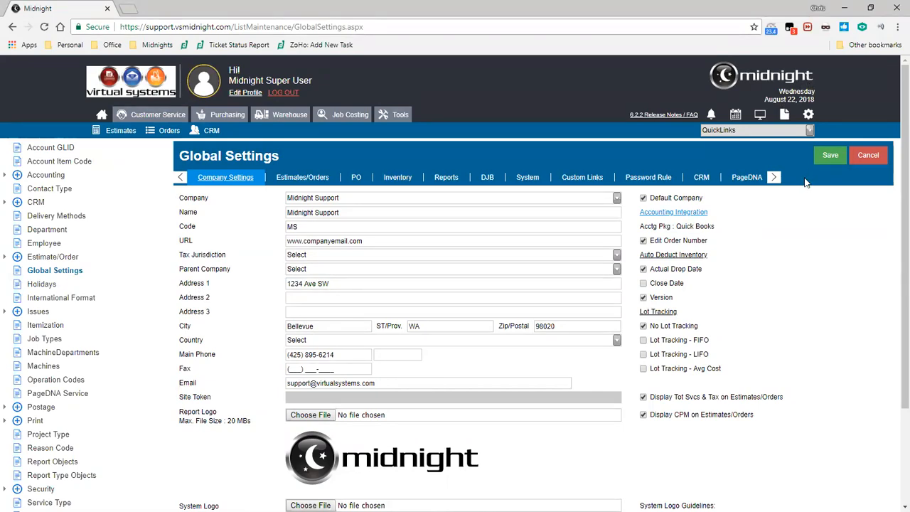
{"action": "scroll", "coordinate": [806, 181], "scroll_direction": "down", "scroll_amount": 2}
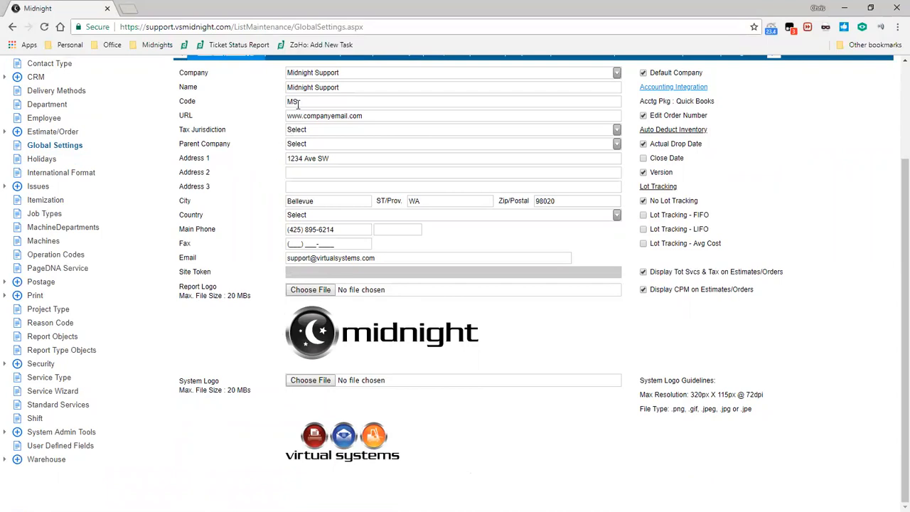
Check the choices for the company in the company settings, keeping Midnight Support selected.
{"action": "left_click", "coordinate": [618, 74]}
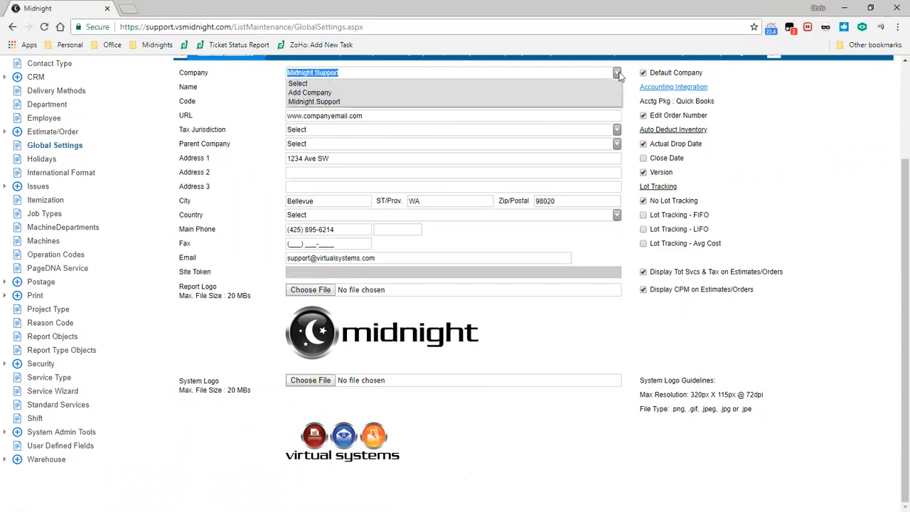
{"action": "left_click", "coordinate": [294, 102]}
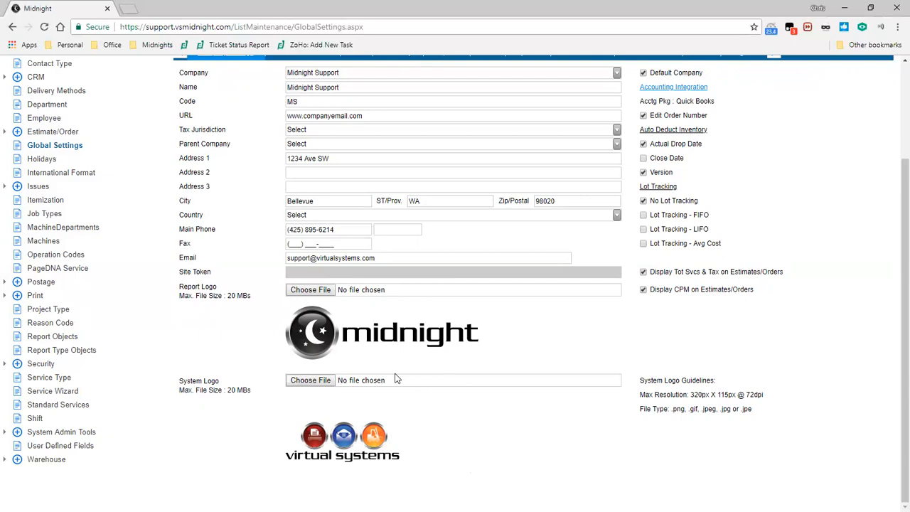
{"action": "scroll", "coordinate": [396, 379], "scroll_direction": "up", "scroll_amount": 3}
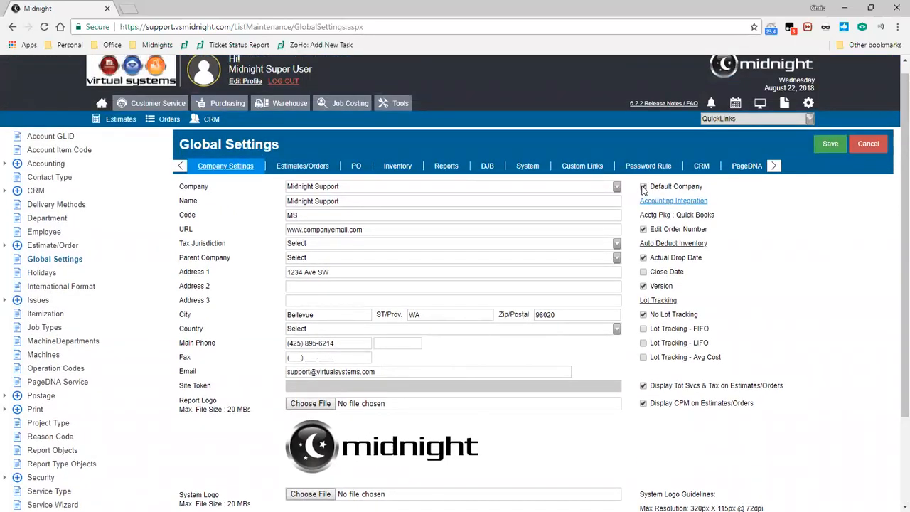
Open the Accounting Integration setup and look through the accounting systems it offers.
{"action": "left_click", "coordinate": [691, 202]}
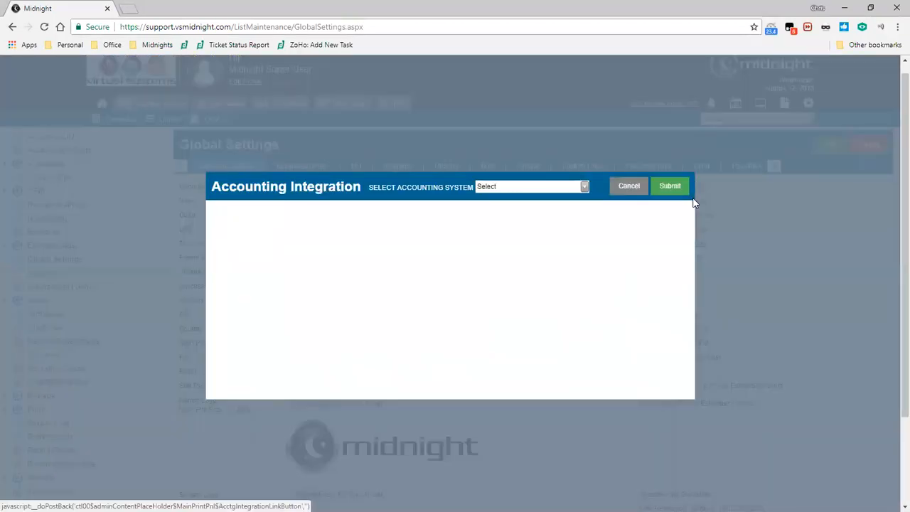
{"action": "left_click", "coordinate": [584, 186]}
{"action": "scroll", "coordinate": [599, 218], "scroll_direction": "down", "scroll_amount": 2}
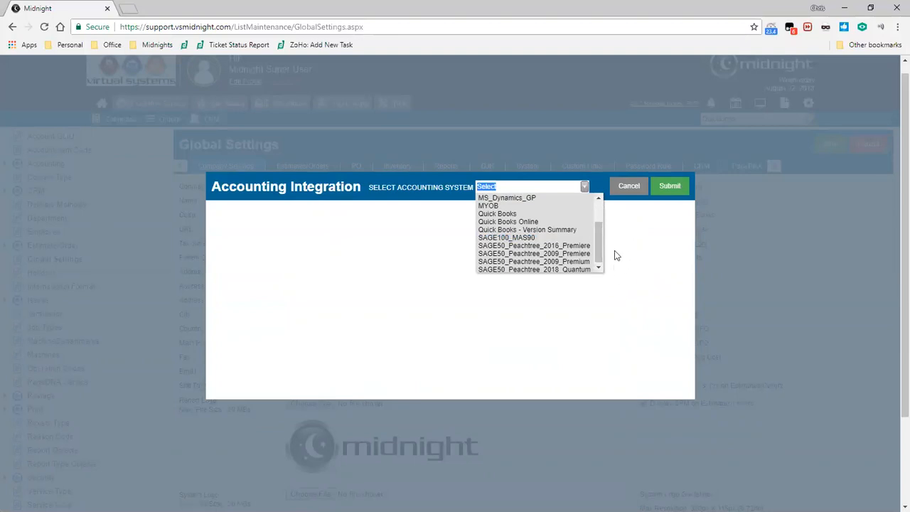
{"action": "left_click_drag", "start_coordinate": [599, 260], "coordinate": [604, 224]}
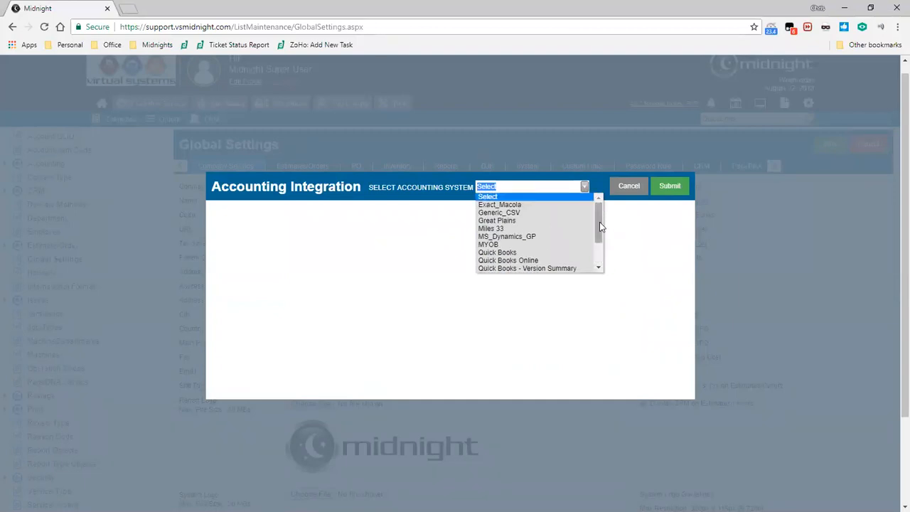
{"action": "left_click_drag", "start_coordinate": [601, 229], "coordinate": [602, 248]}
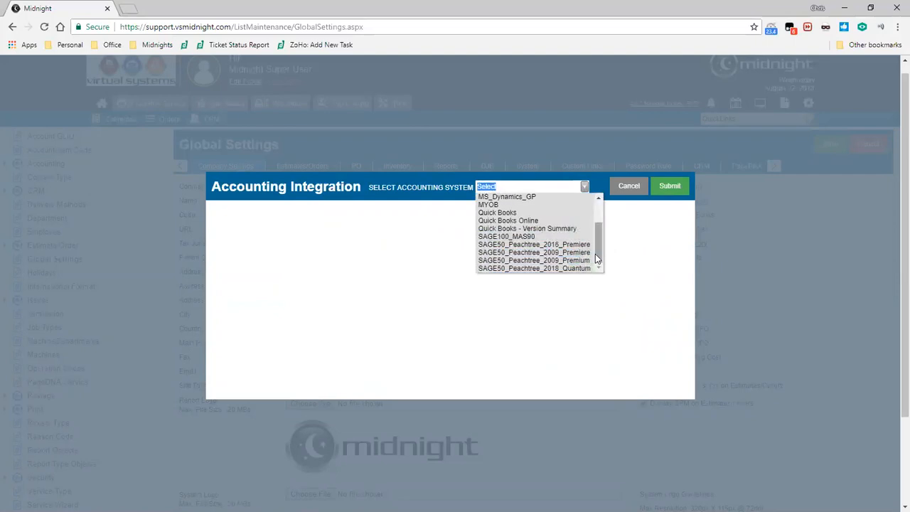
{"action": "scroll", "coordinate": [595, 253], "scroll_direction": "up", "scroll_amount": 2}
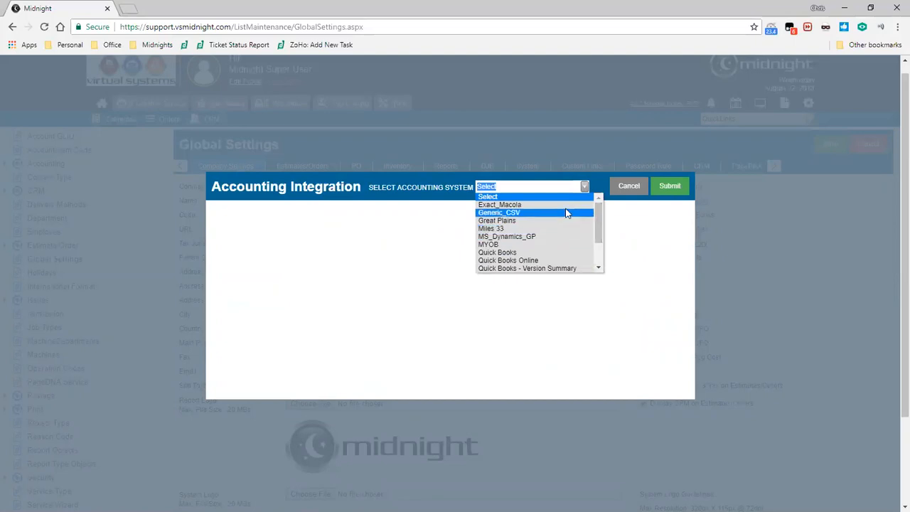
Choose Quick Books as the accounting system, review its receivable and payable account settings, and cancel the integration setup.
{"action": "left_click", "coordinate": [567, 253]}
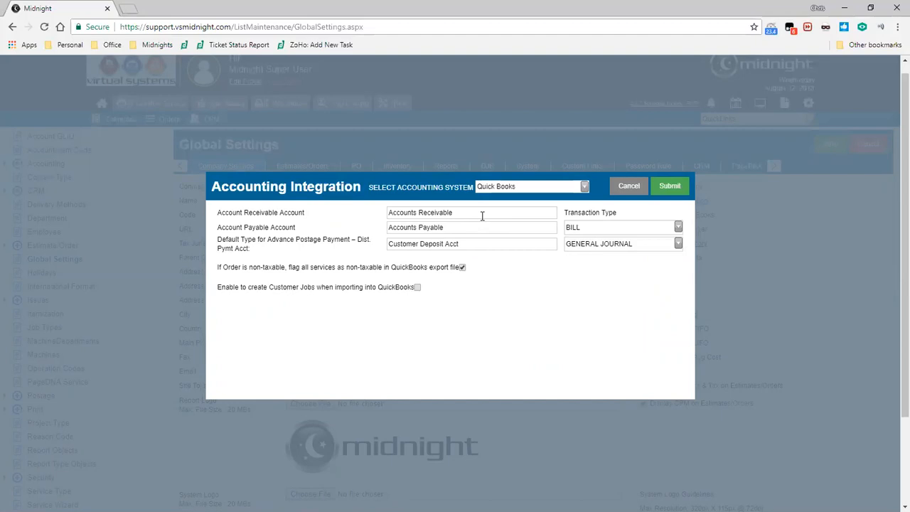
{"action": "left_click_drag", "start_coordinate": [482, 216], "coordinate": [377, 218]}
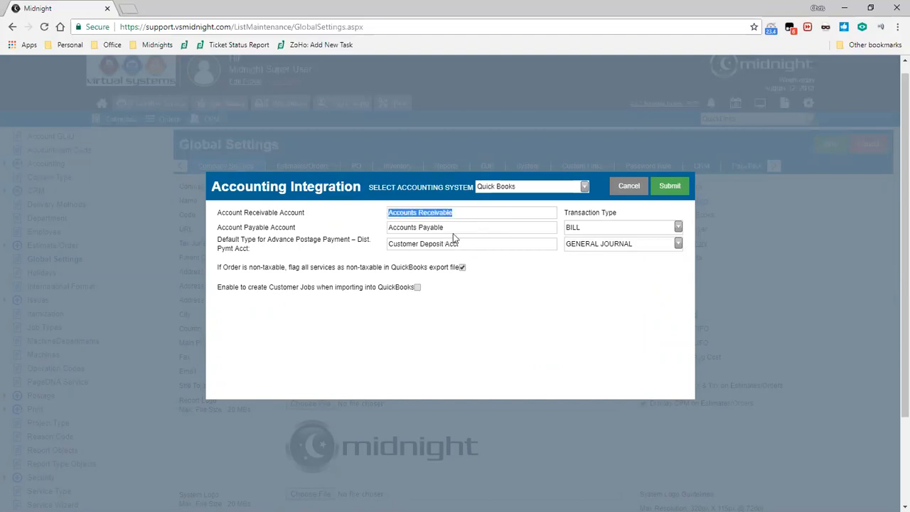
{"action": "mouse_move", "coordinate": [459, 231]}
{"action": "left_mouse_down"}
{"action": "mouse_move", "coordinate": [441, 231]}
{"action": "mouse_move", "coordinate": [468, 229]}
{"action": "left_mouse_up"}
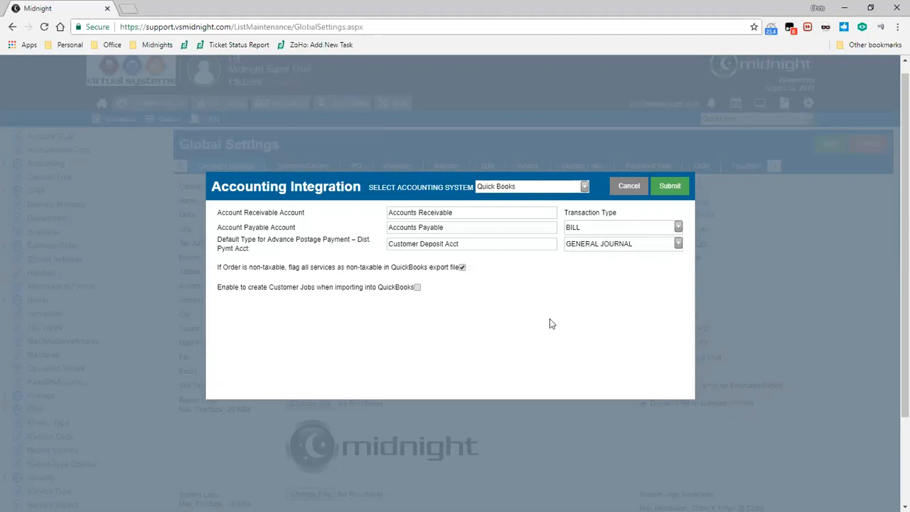
{"action": "left_click", "coordinate": [629, 187]}
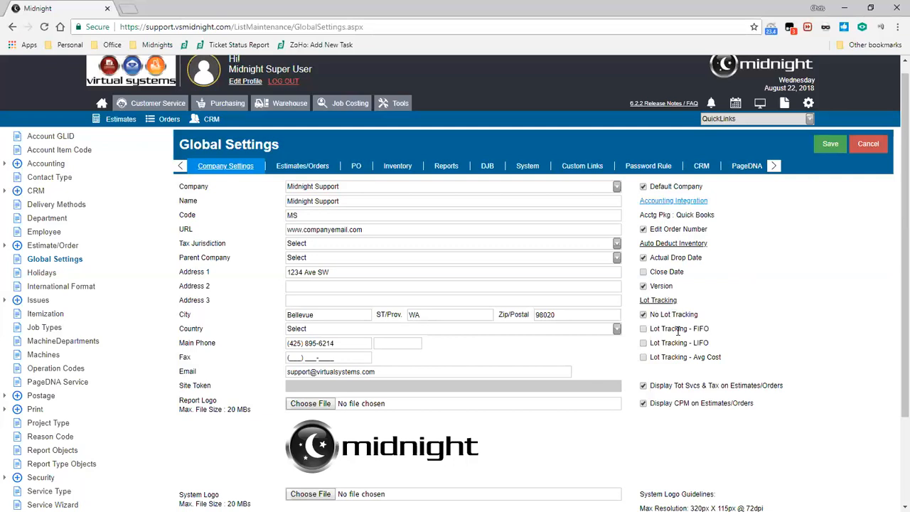
Review the FIFO, LIFO and average cost lot tracking options in the company settings.
{"action": "left_click_drag", "start_coordinate": [693, 330], "coordinate": [709, 344]}
{"action": "left_click_drag", "start_coordinate": [694, 357], "coordinate": [722, 357]}
{"action": "left_click", "coordinate": [722, 357]}
{"action": "left_click", "coordinate": [693, 359]}
Review the option for displaying total services and tax on estimates/orders, and the Site Token field.
{"action": "scroll", "coordinate": [683, 315], "scroll_direction": "down", "scroll_amount": 2}
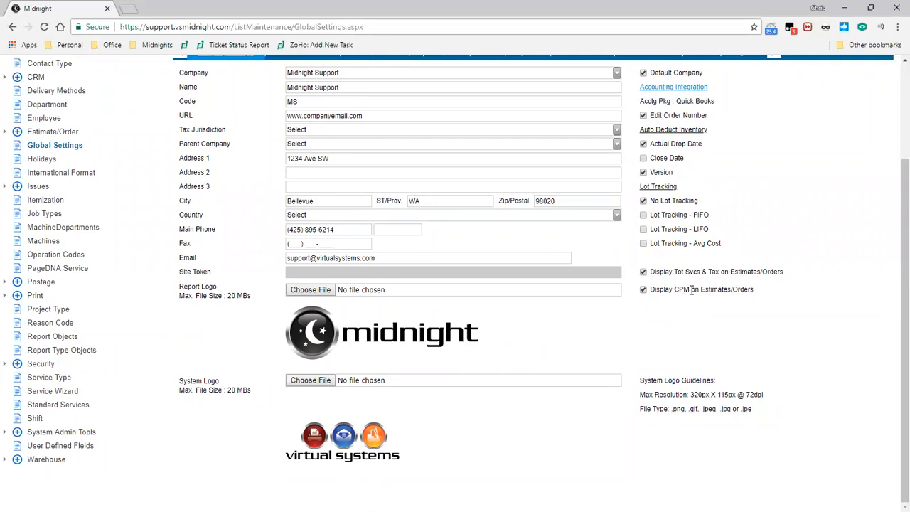
{"action": "left_click_drag", "start_coordinate": [675, 270], "coordinate": [721, 273]}
{"action": "left_click", "coordinate": [721, 273]}
{"action": "left_click", "coordinate": [644, 272]}
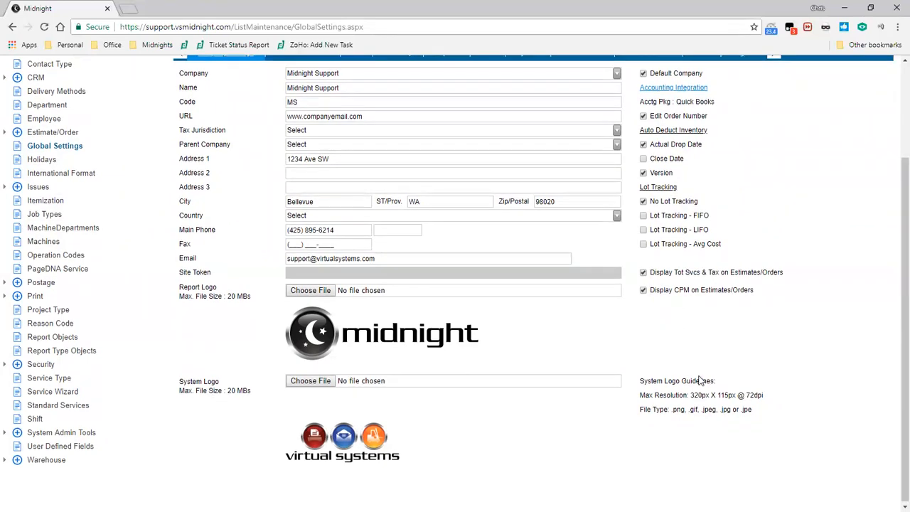
{"action": "scroll", "coordinate": [694, 362], "scroll_direction": "up", "scroll_amount": 1}
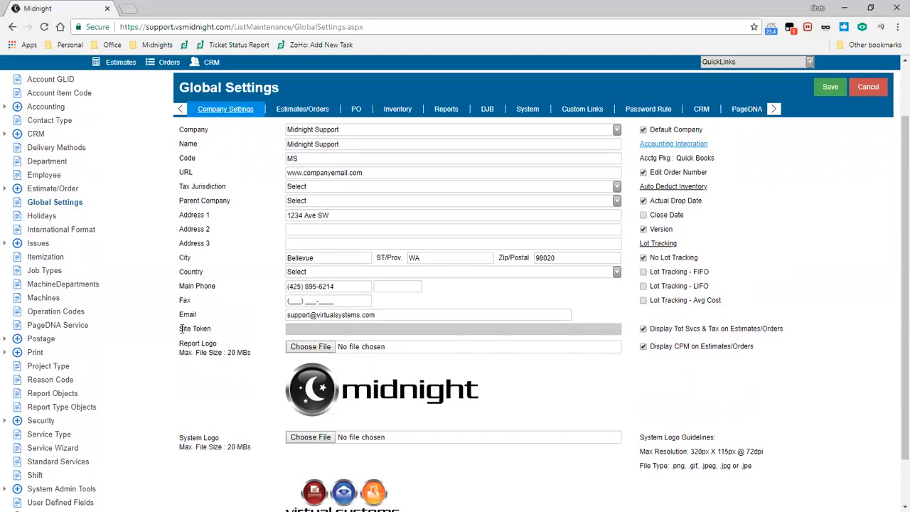
{"action": "left_click_drag", "start_coordinate": [179, 330], "coordinate": [262, 330]}
{"action": "left_click", "coordinate": [303, 325]}
Review the save prompt option in the System settings and the Password Rule settings.
{"action": "left_click", "coordinate": [526, 114]}
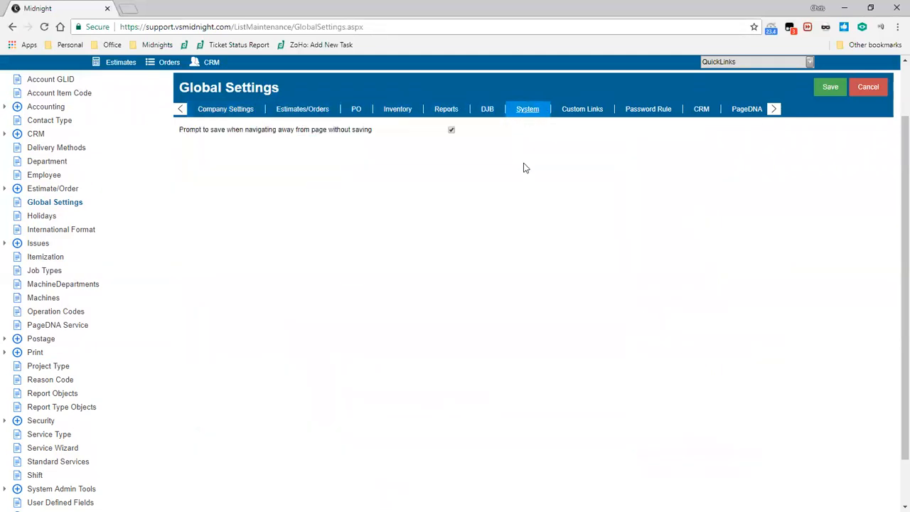
{"action": "left_click_drag", "start_coordinate": [181, 130], "coordinate": [379, 128]}
{"action": "left_click", "coordinate": [488, 152]}
{"action": "scroll", "coordinate": [544, 240], "scroll_direction": "up", "scroll_amount": 2}
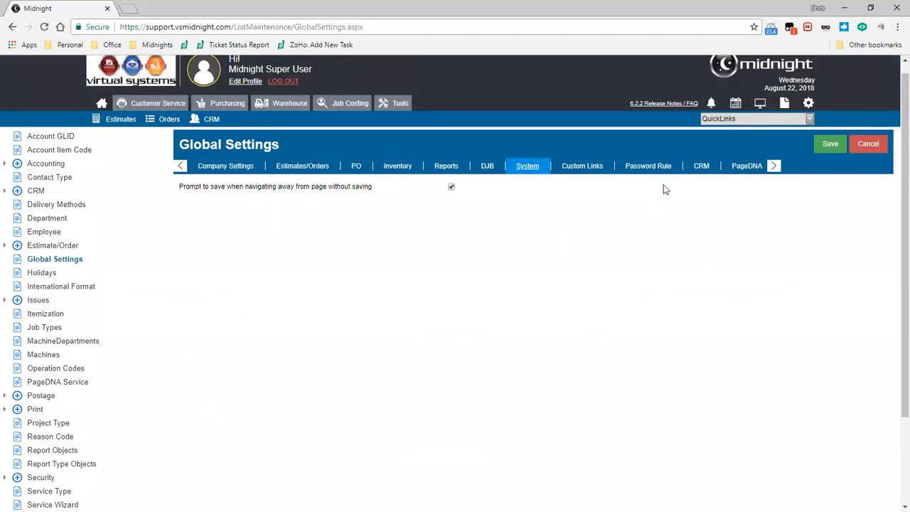
{"action": "left_click", "coordinate": [634, 178]}
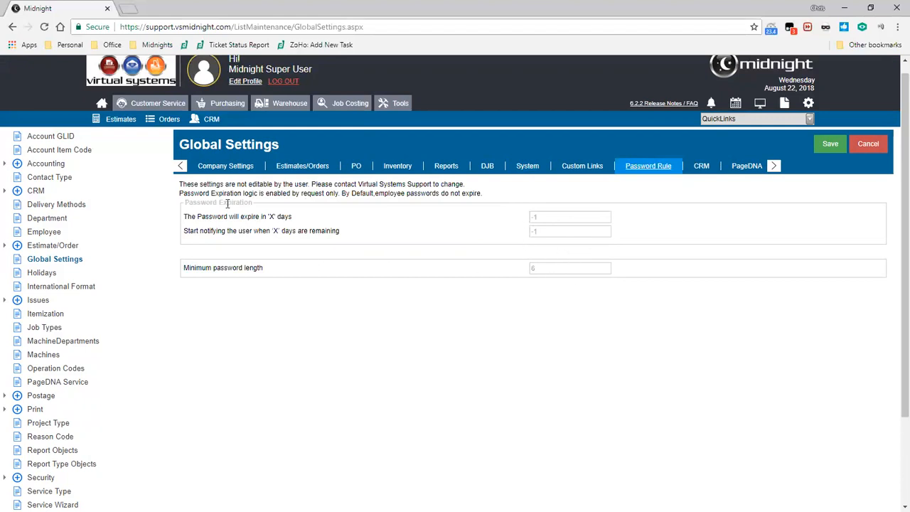
Open the record of the employee titled Dadministrator and check the department and shift choices, keeping Information Services and First Shift.
{"action": "left_click", "coordinate": [56, 234]}
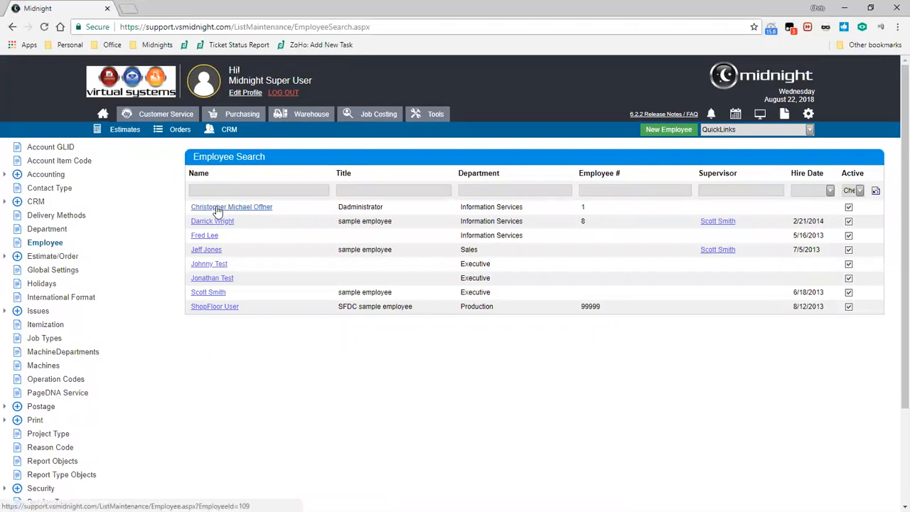
{"action": "left_click", "coordinate": [218, 209]}
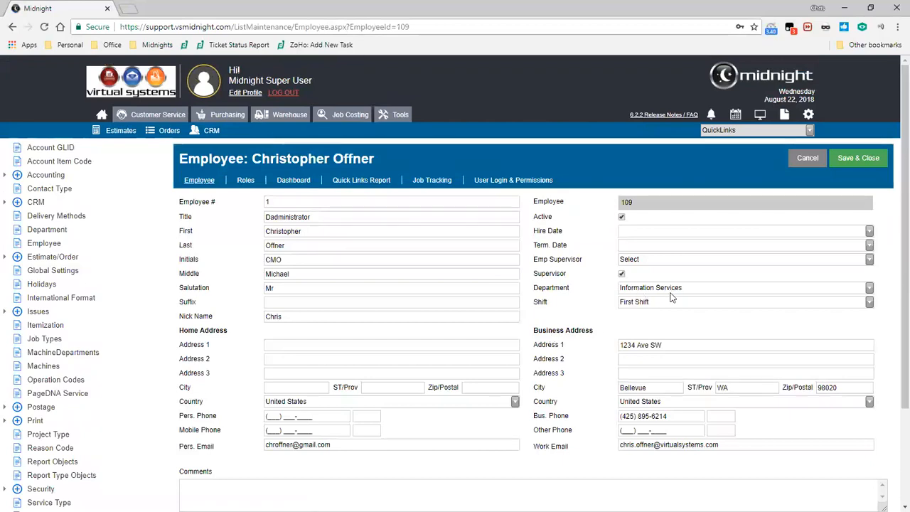
{"action": "left_click", "coordinate": [635, 290]}
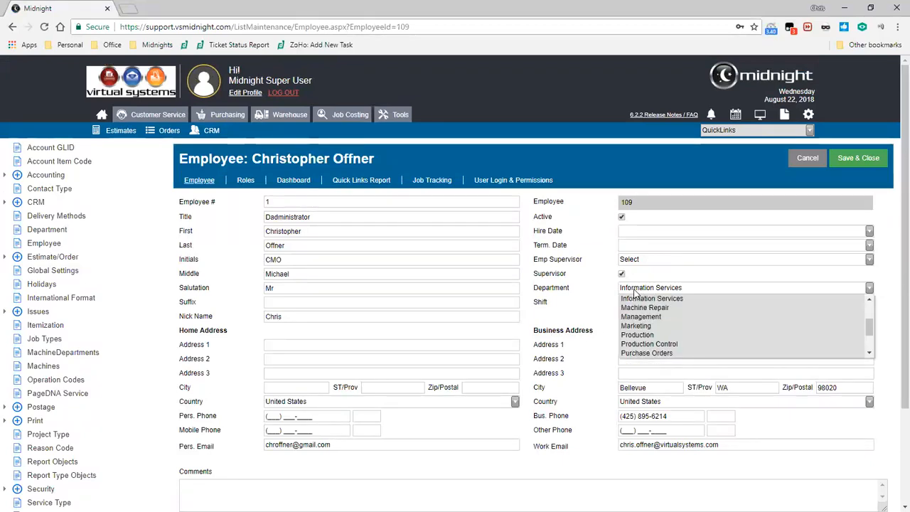
{"action": "left_click", "coordinate": [637, 298]}
{"action": "left_click", "coordinate": [638, 303]}
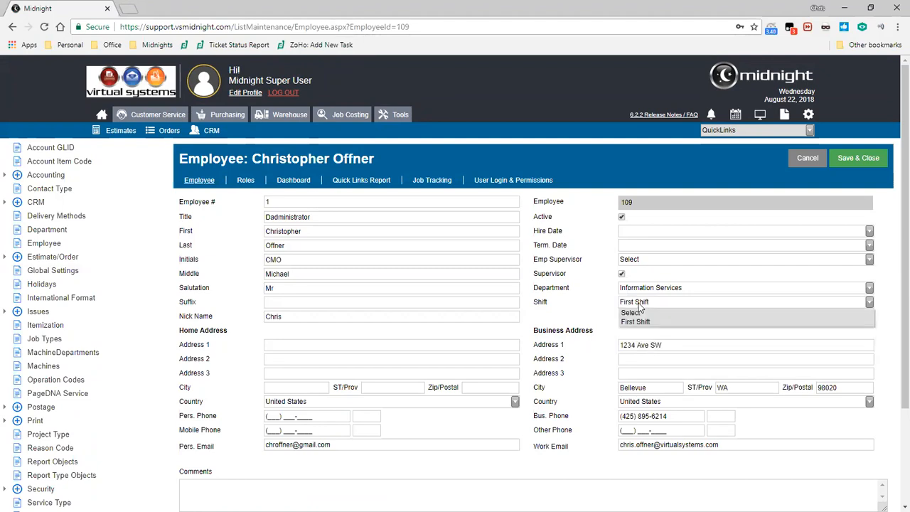
{"action": "left_click", "coordinate": [639, 306]}
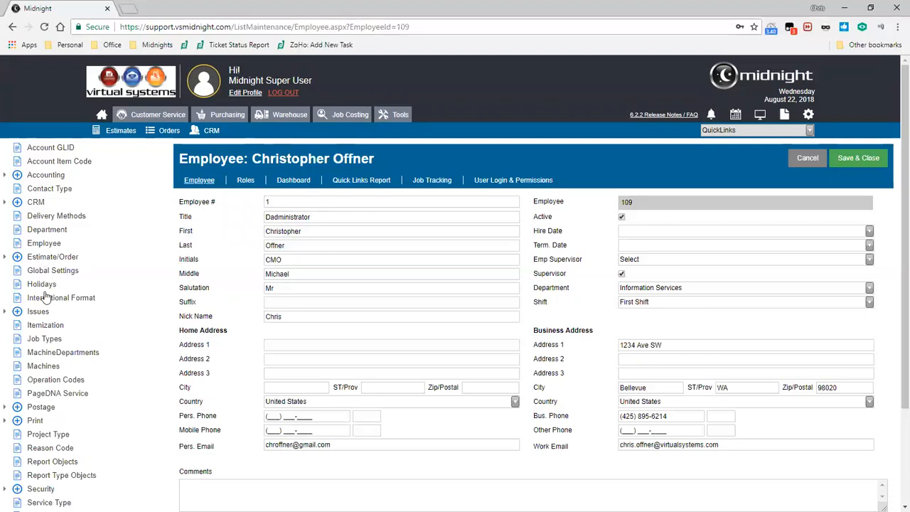
Open the Departments maintenance list and activate its department name filter.
{"action": "scroll", "coordinate": [28, 490], "scroll_direction": "down", "scroll_amount": 1}
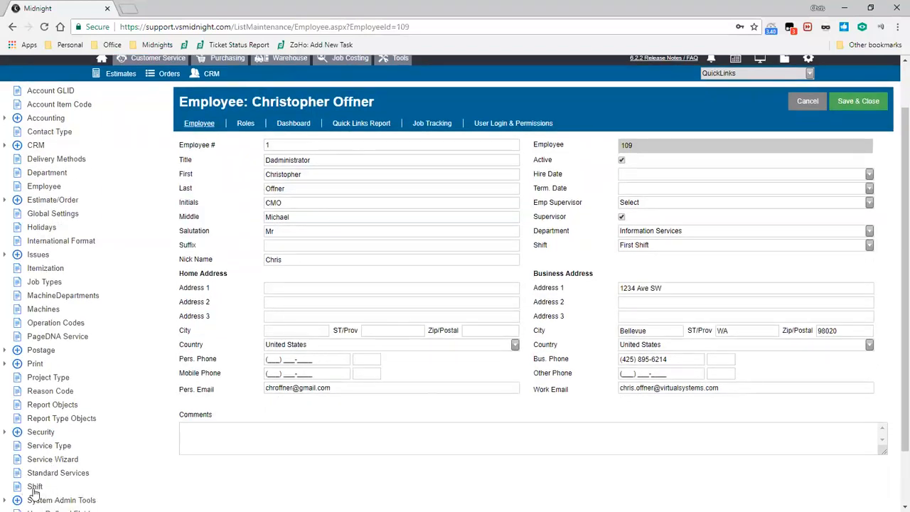
{"action": "left_click", "coordinate": [57, 176]}
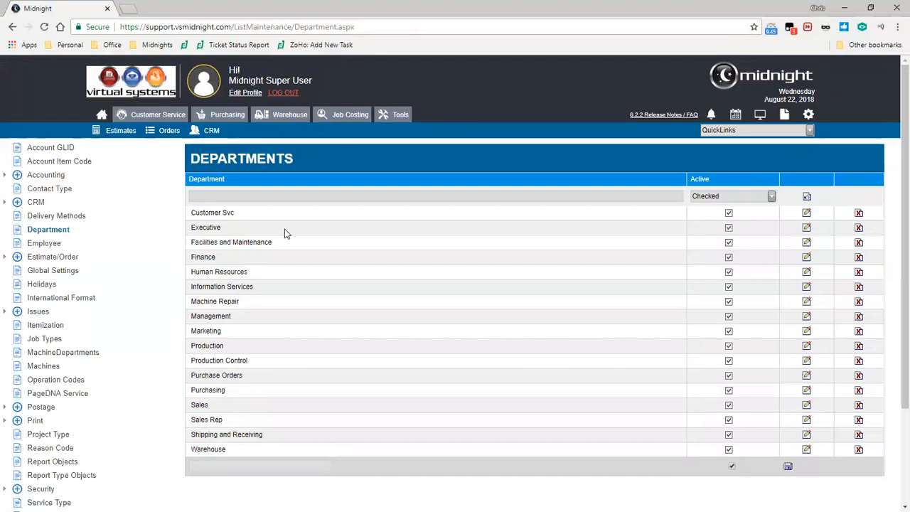
{"action": "left_click", "coordinate": [238, 194]}
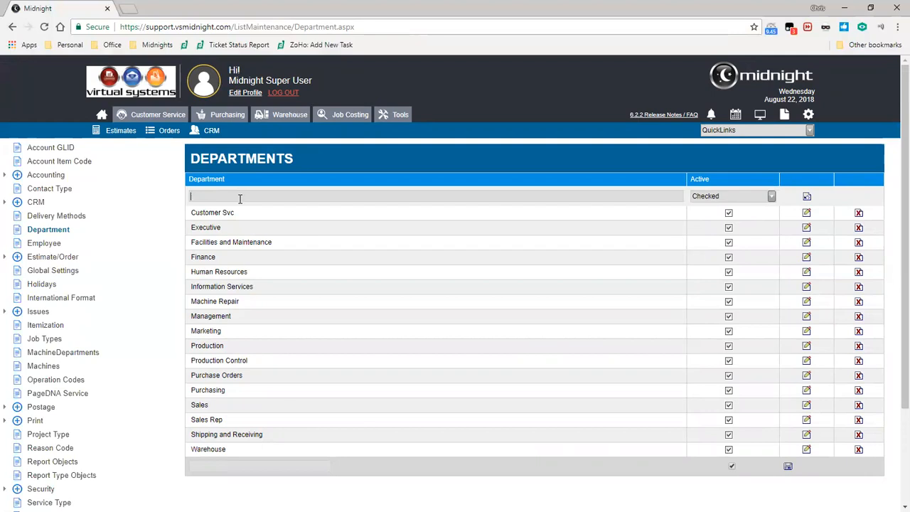
Check the Active filter's choices, then open the Customer Svc department for editing, try its Active option and name field, and cancel the edit.
{"action": "left_click", "coordinate": [765, 197]}
{"action": "left_click", "coordinate": [758, 199]}
{"action": "left_click", "coordinate": [807, 213]}
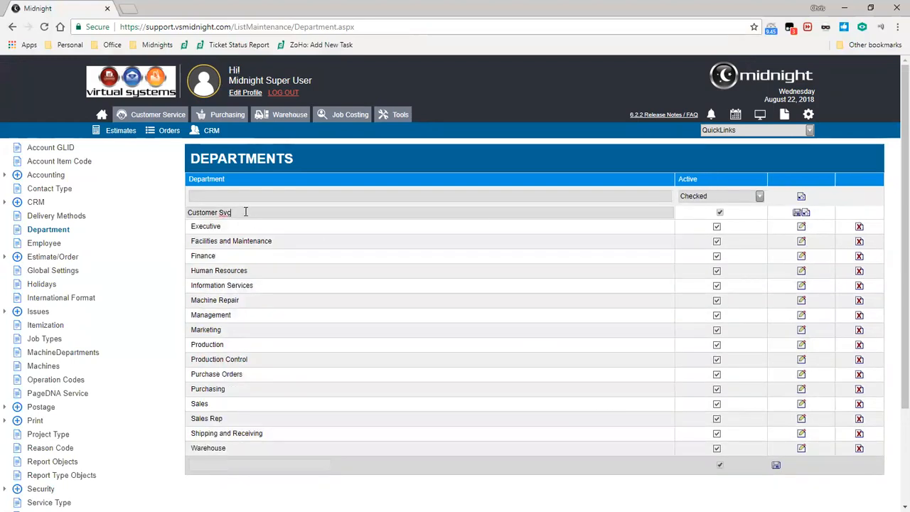
{"action": "left_click", "coordinate": [719, 214]}
{"action": "left_click", "coordinate": [719, 214]}
{"action": "left_click_drag", "start_coordinate": [617, 216], "coordinate": [409, 232]}
{"action": "left_click", "coordinate": [439, 213]}
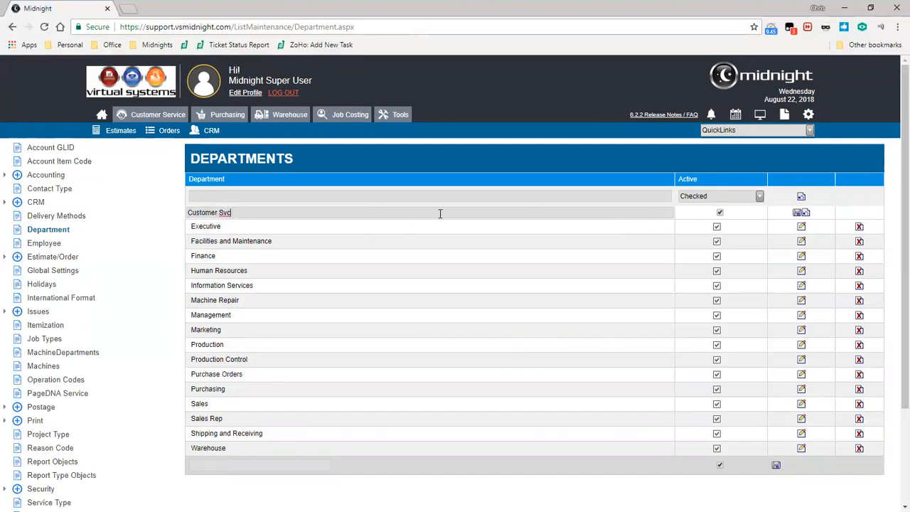
{"action": "left_click", "coordinate": [807, 217]}
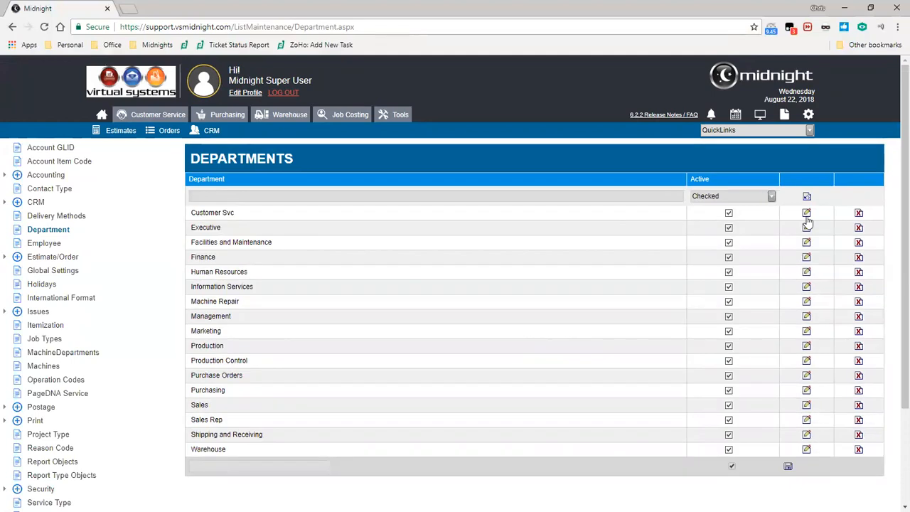
Filter the department list by the letter E, and clear all of the list's filters.
{"action": "left_click", "coordinate": [622, 199]}
{"action": "type", "text": "E"}
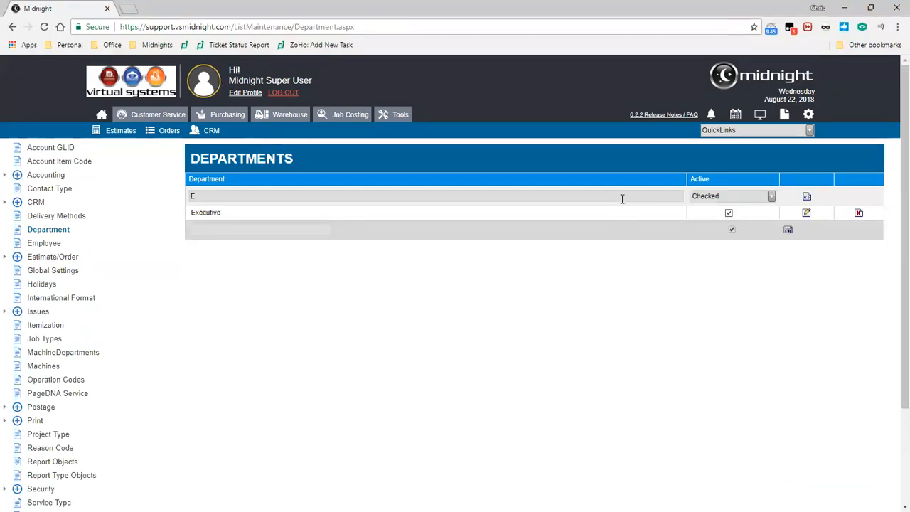
{"action": "left_click", "coordinate": [807, 199]}
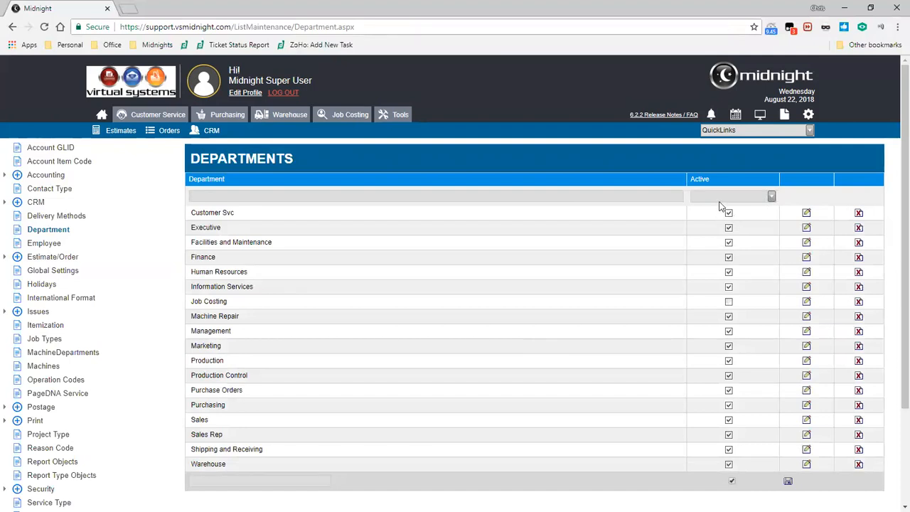
Check the Active filter's choices without picking one, and examine the Job Costing department's name and Active status.
{"action": "left_click", "coordinate": [773, 198]}
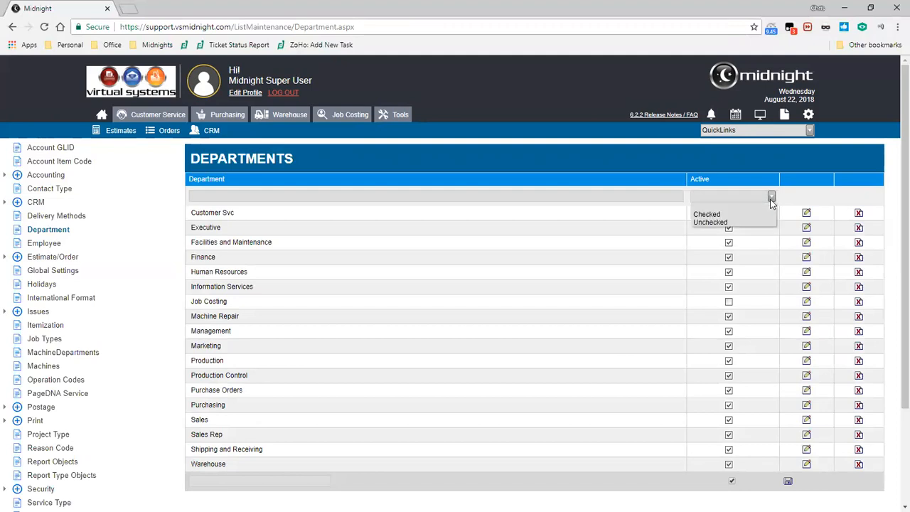
{"action": "left_click", "coordinate": [708, 203]}
{"action": "left_click_drag", "start_coordinate": [192, 306], "coordinate": [237, 313]}
{"action": "left_click", "coordinate": [736, 305]}
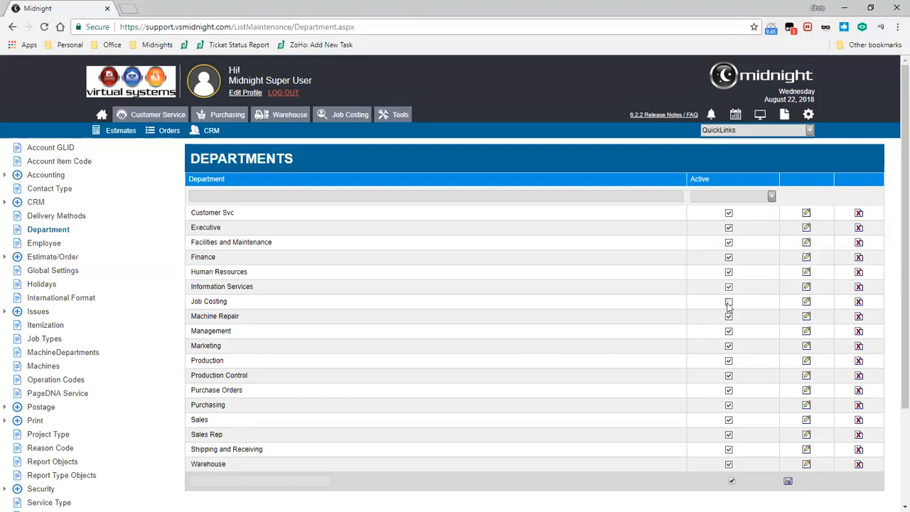
Add a new active department named Administrative and save it to the list.
{"action": "left_click", "coordinate": [254, 481]}
{"action": "type", "text": "Administrati"}
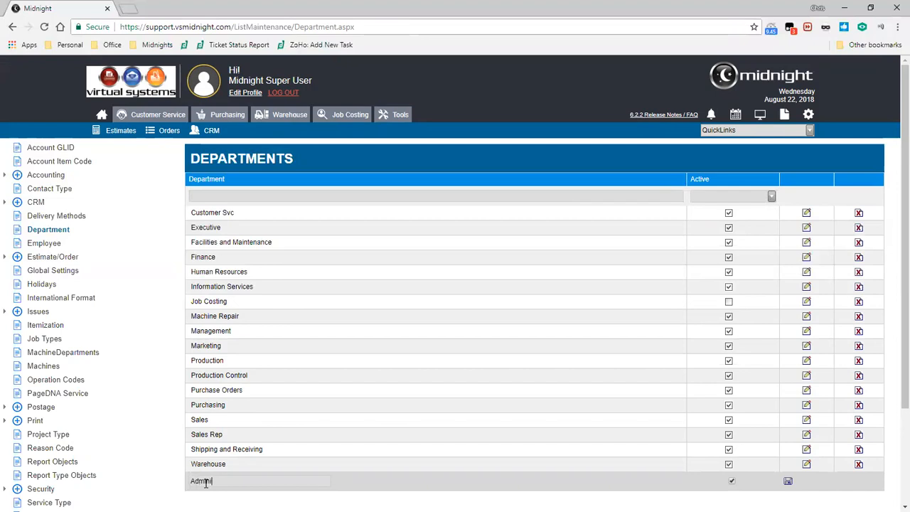
{"action": "type", "text": "ve"}
{"action": "left_click", "coordinate": [787, 482]}
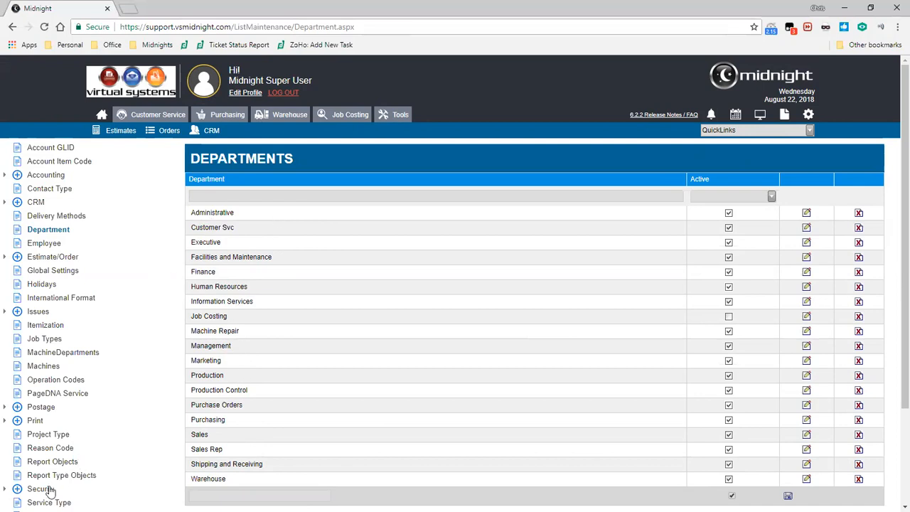
Open the Shift maintenance page and bring up a blank form for adding a shift.
{"action": "scroll", "coordinate": [295, 278], "scroll_direction": "down", "scroll_amount": 1}
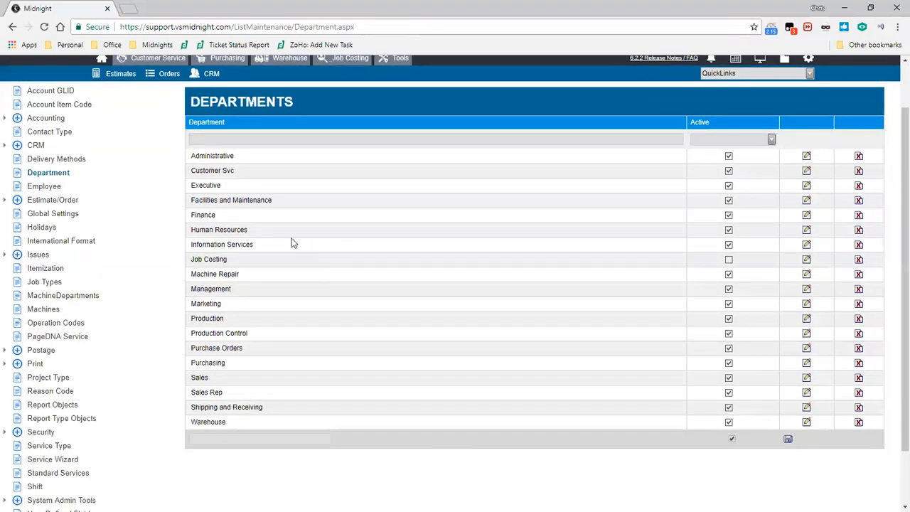
{"action": "left_click", "coordinate": [36, 487]}
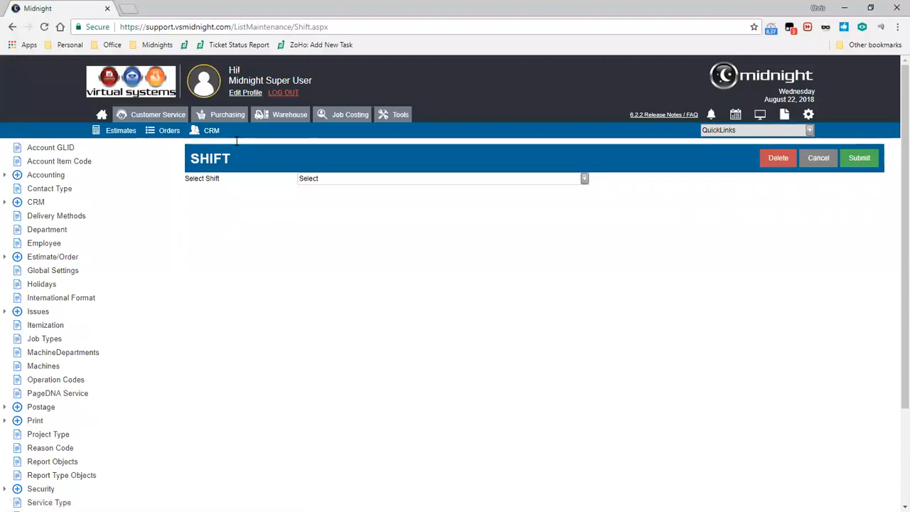
{"action": "left_click", "coordinate": [315, 182]}
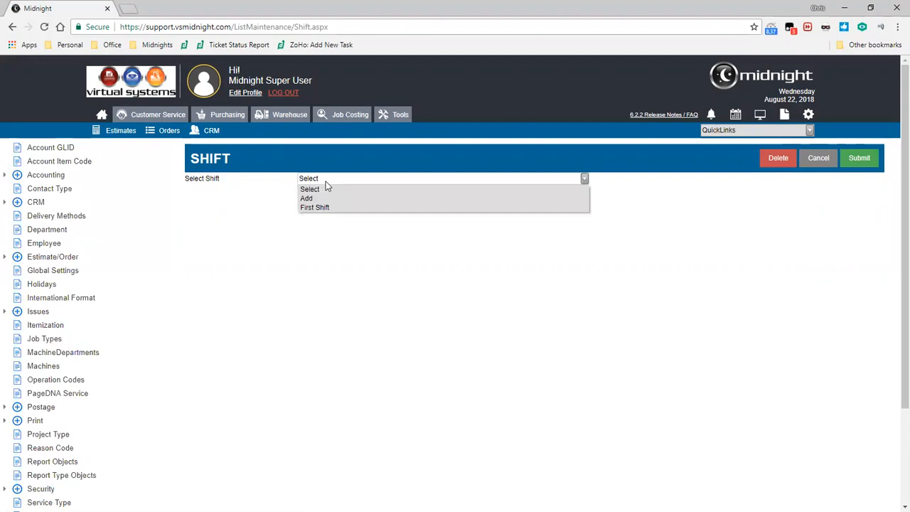
{"action": "left_click", "coordinate": [315, 199]}
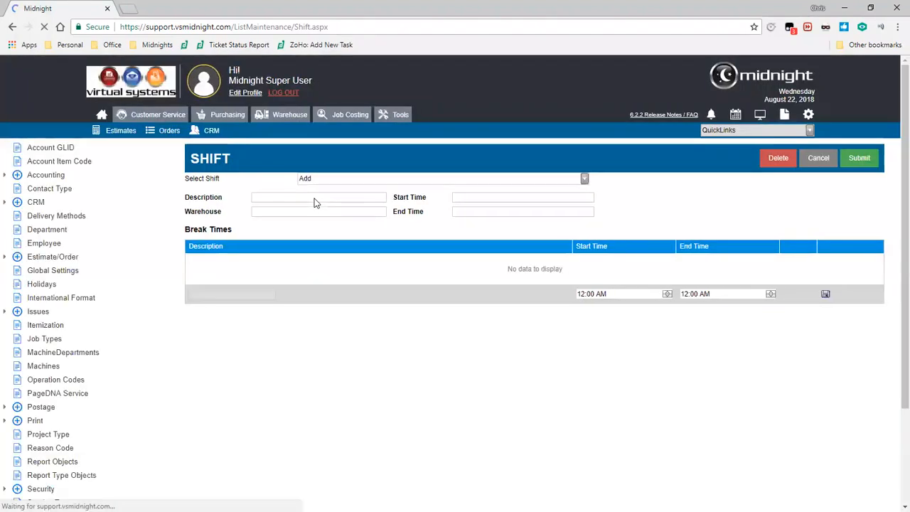
Go through the blank shift form's Description, Warehouse, Start Time and End Time fields without filling them in.
{"action": "left_click", "coordinate": [285, 193]}
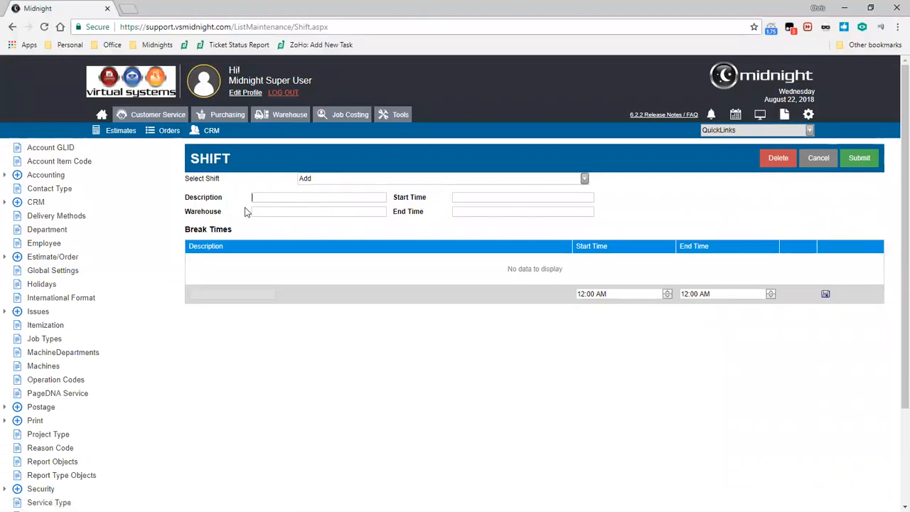
{"action": "left_click", "coordinate": [262, 213]}
{"action": "left_click", "coordinate": [476, 197]}
{"action": "left_click", "coordinate": [475, 212]}
{"action": "left_click", "coordinate": [493, 199]}
{"action": "left_click", "coordinate": [490, 212]}
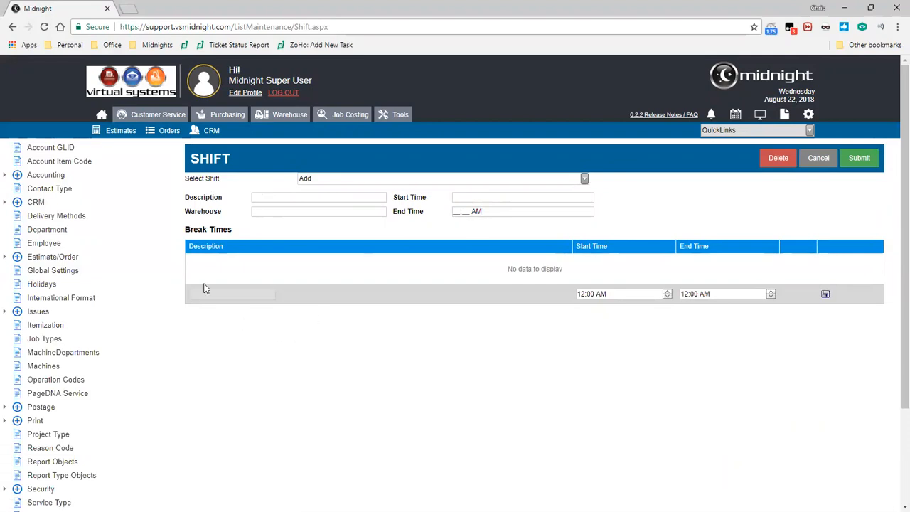
Try the Break Times entry row of the blank shift, going through its description and entering PM start and end times.
{"action": "left_click", "coordinate": [240, 295]}
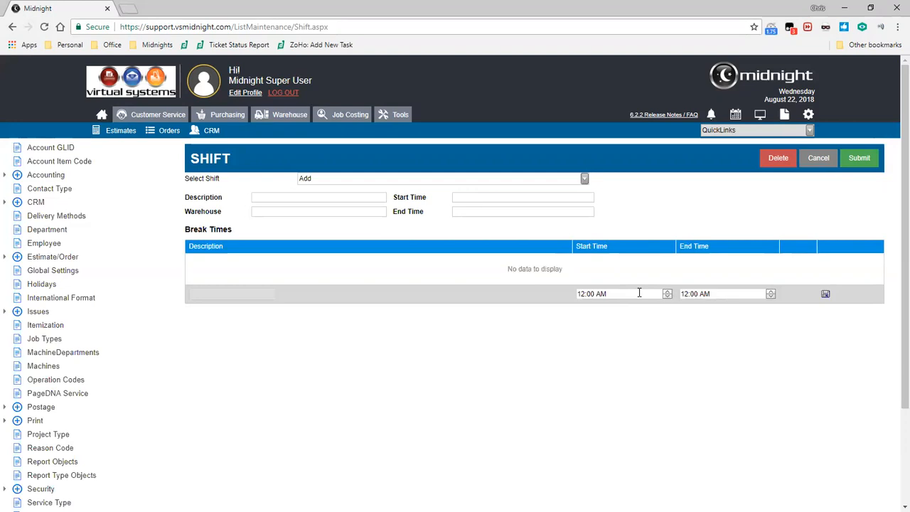
{"action": "left_click", "coordinate": [598, 297]}
{"action": "type", "text": "p"}
{"action": "left_click", "coordinate": [692, 293]}
{"action": "type", "text": "3p"}
Open the First Shift record and examine its description and warehouse.
{"action": "left_click", "coordinate": [585, 179]}
{"action": "left_click", "coordinate": [313, 207]}
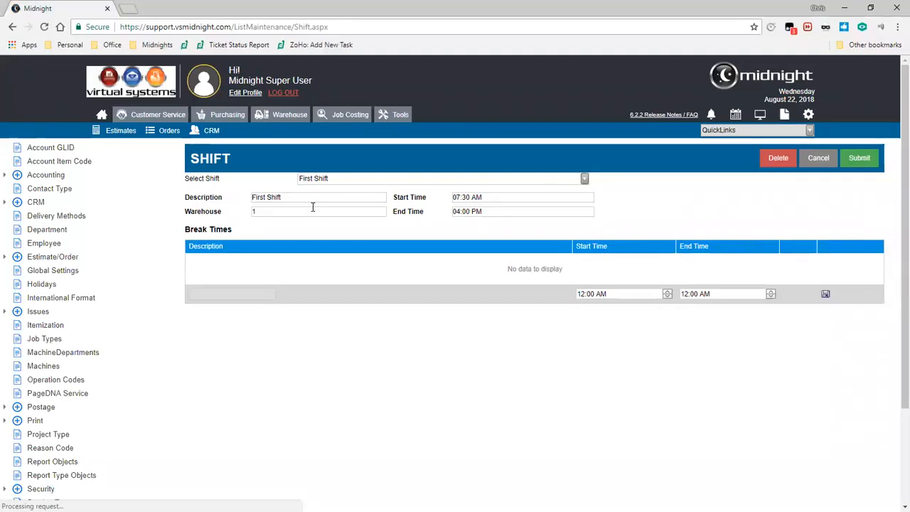
{"action": "left_click_drag", "start_coordinate": [290, 199], "coordinate": [217, 214]}
{"action": "left_click", "coordinate": [301, 344]}
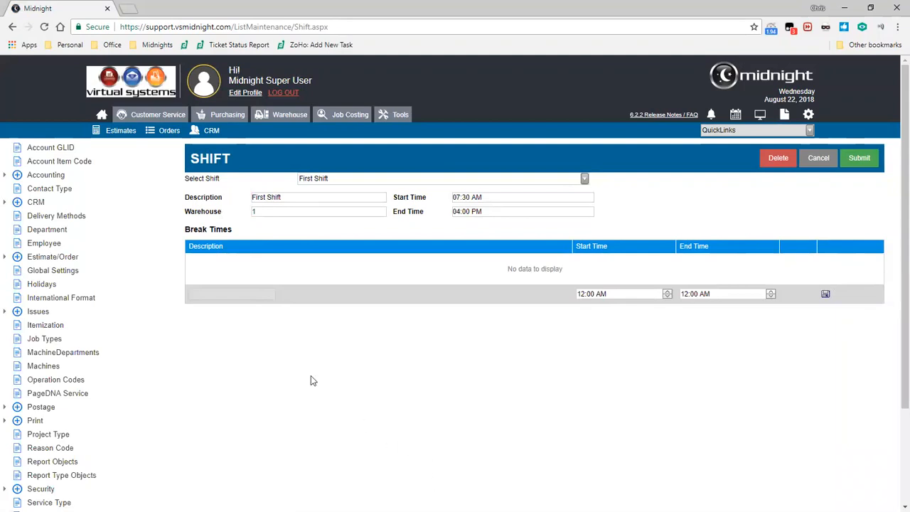
Open the Create Role list in the Security settings to view the security roles.
{"action": "scroll", "coordinate": [239, 328], "scroll_direction": "down", "scroll_amount": 2}
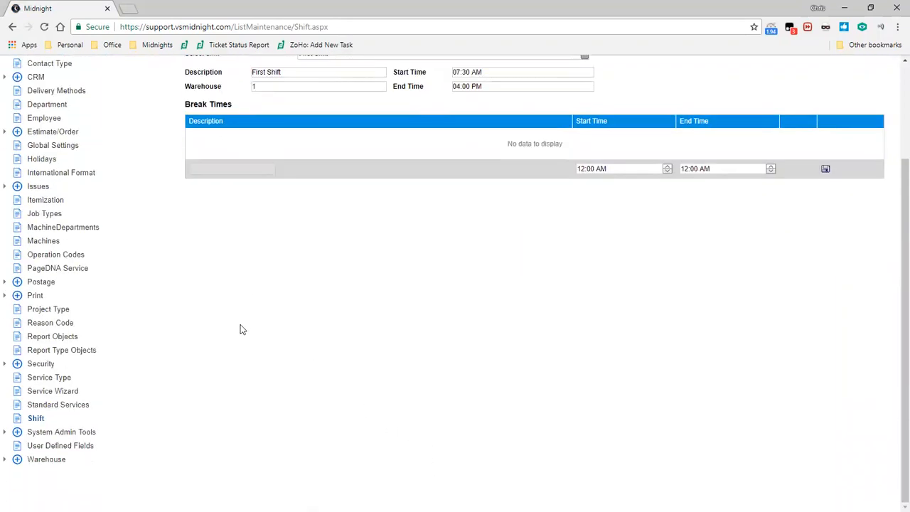
{"action": "left_click", "coordinate": [31, 365]}
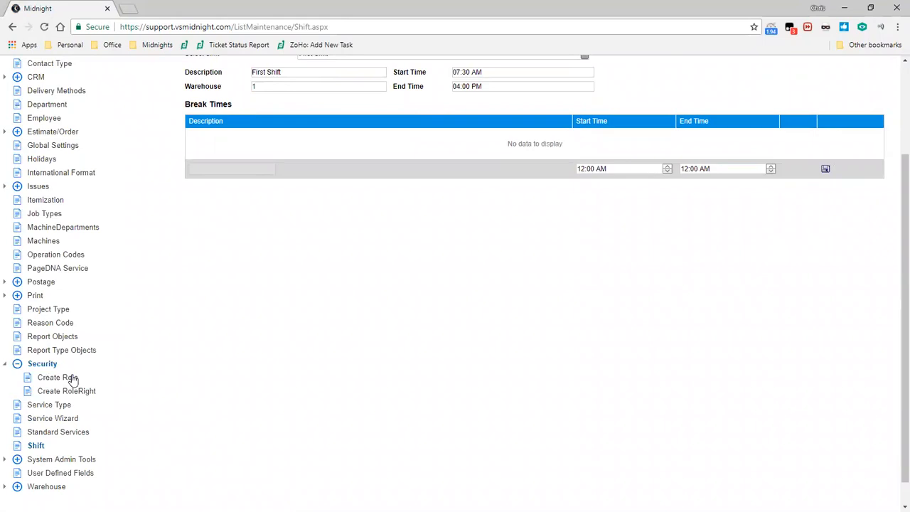
{"action": "left_click", "coordinate": [74, 378]}
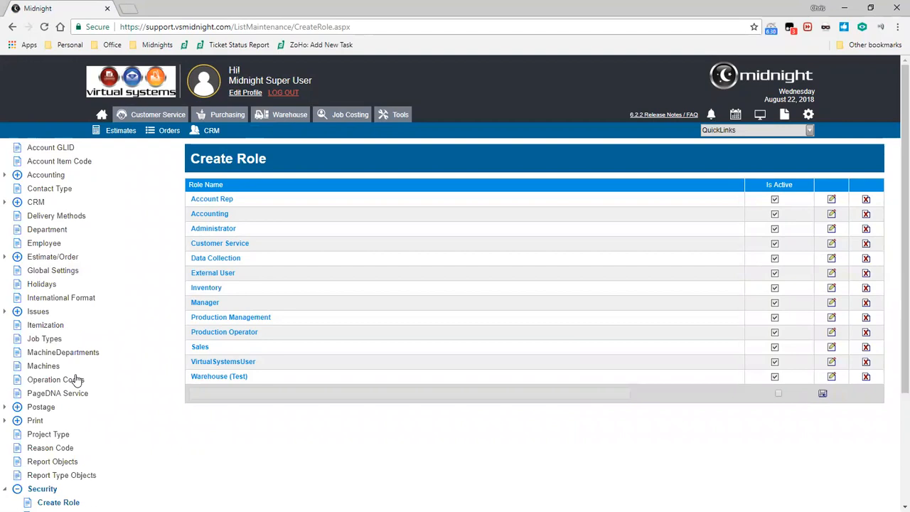
Open the Create Roles/Rights page, choose the Customer Service role and examine its Module-level rights.
{"action": "scroll", "coordinate": [77, 381], "scroll_direction": "down", "scroll_amount": 1}
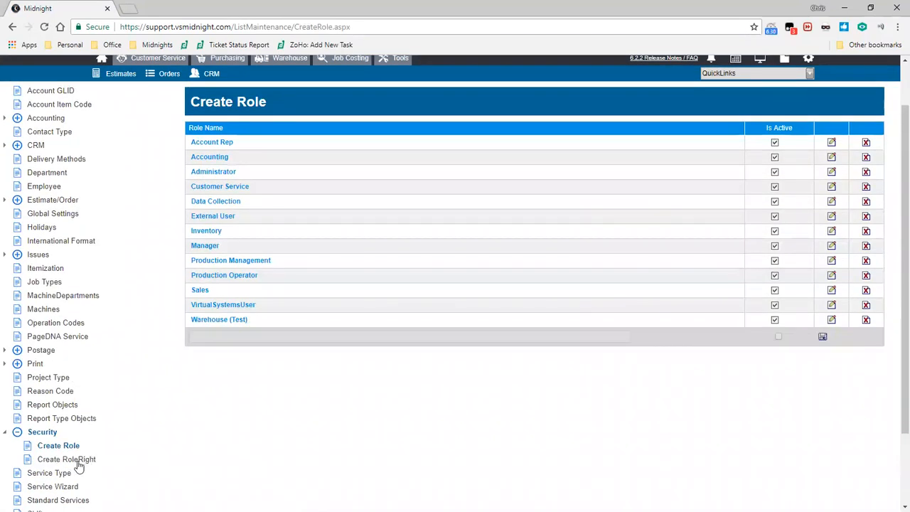
{"action": "left_click", "coordinate": [78, 462]}
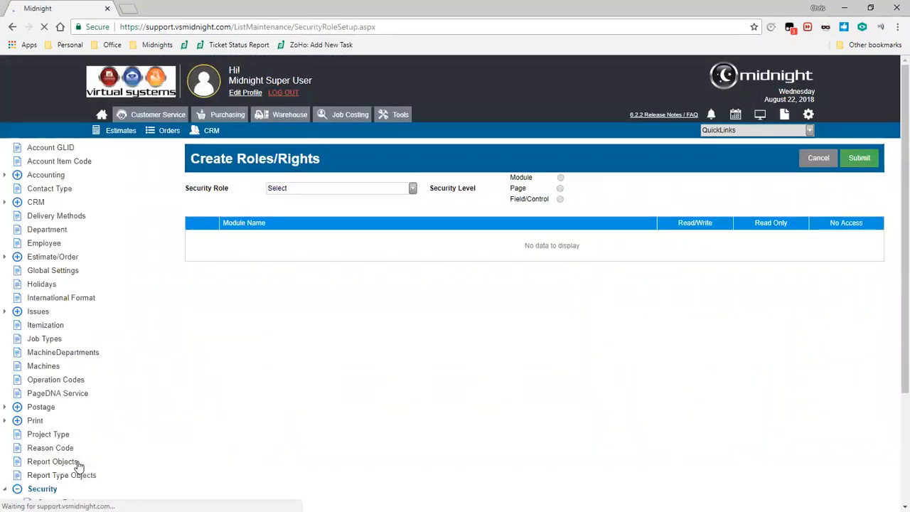
{"action": "left_click", "coordinate": [411, 189]}
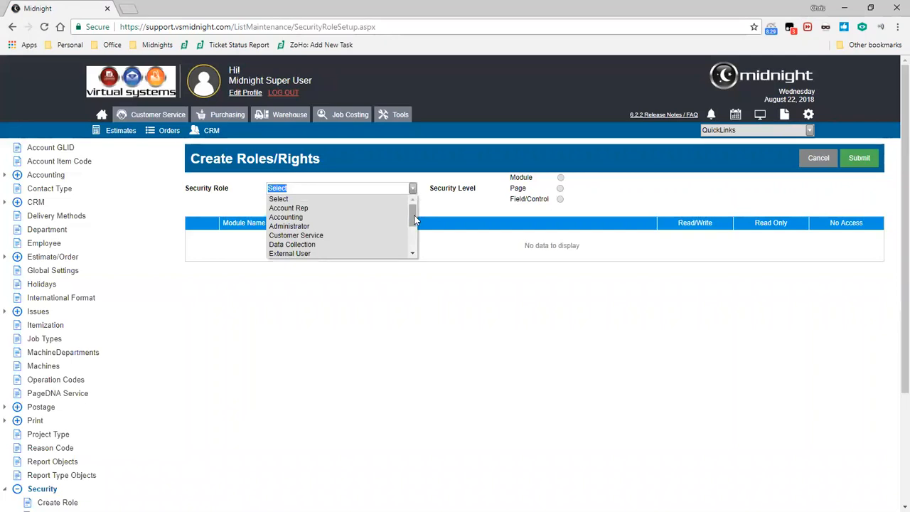
{"action": "left_click", "coordinate": [309, 236]}
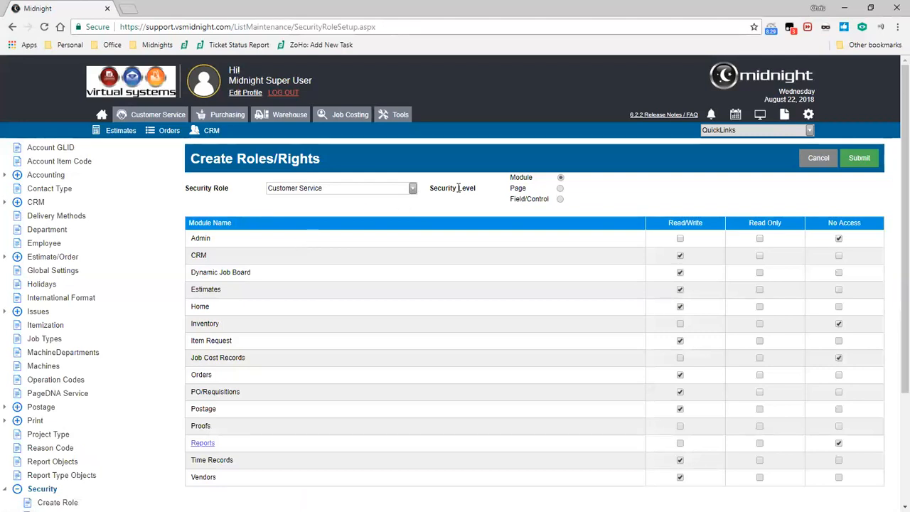
{"action": "left_click_drag", "start_coordinate": [512, 177], "coordinate": [534, 177]}
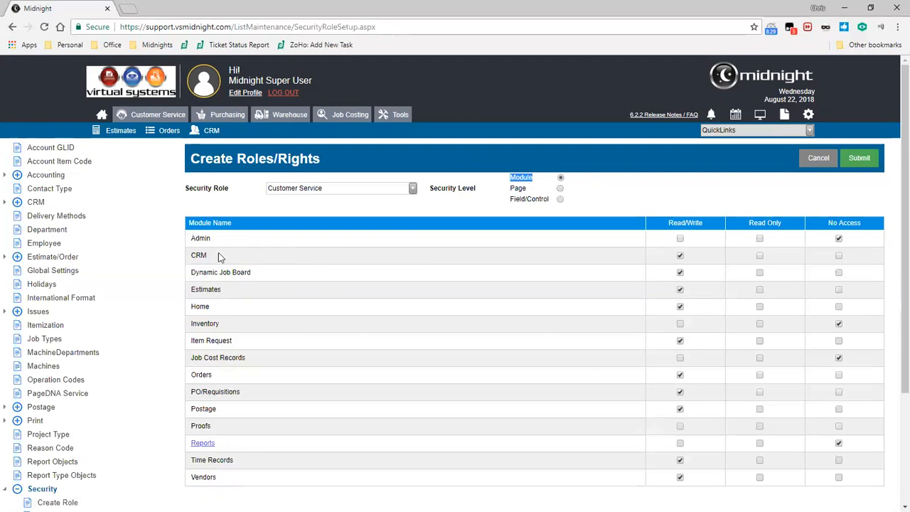
Switch the Customer Service role's security level to Page, expand the Orders module and examine the OrderSearch and Order page rights.
{"action": "left_click", "coordinate": [560, 189]}
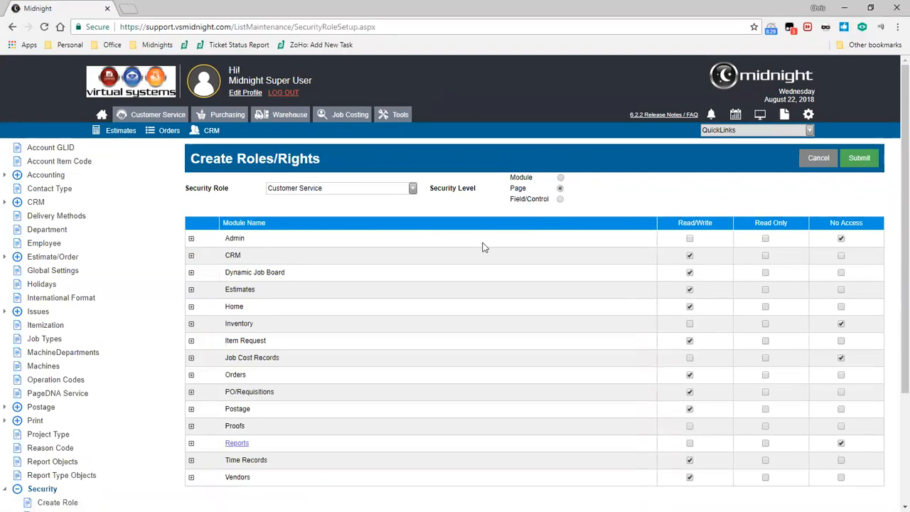
{"action": "left_click", "coordinate": [191, 377]}
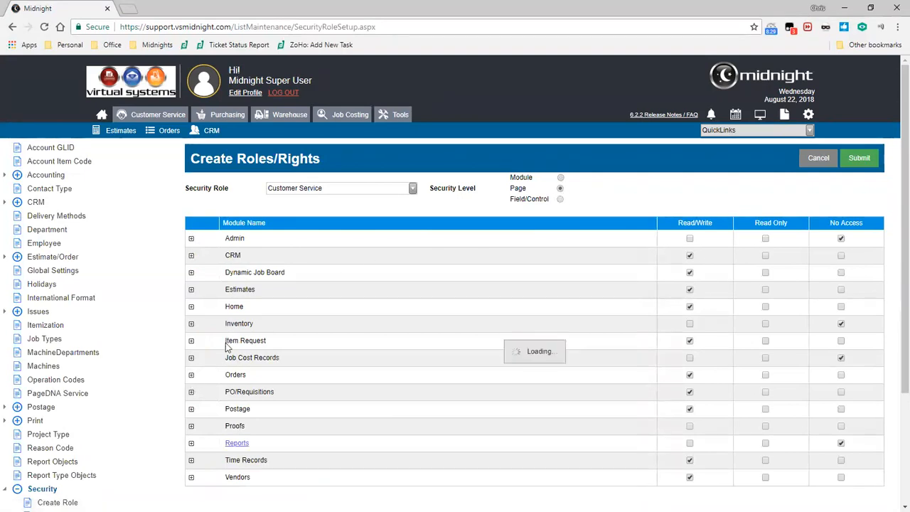
{"action": "scroll", "coordinate": [199, 284], "scroll_direction": "down", "scroll_amount": 2}
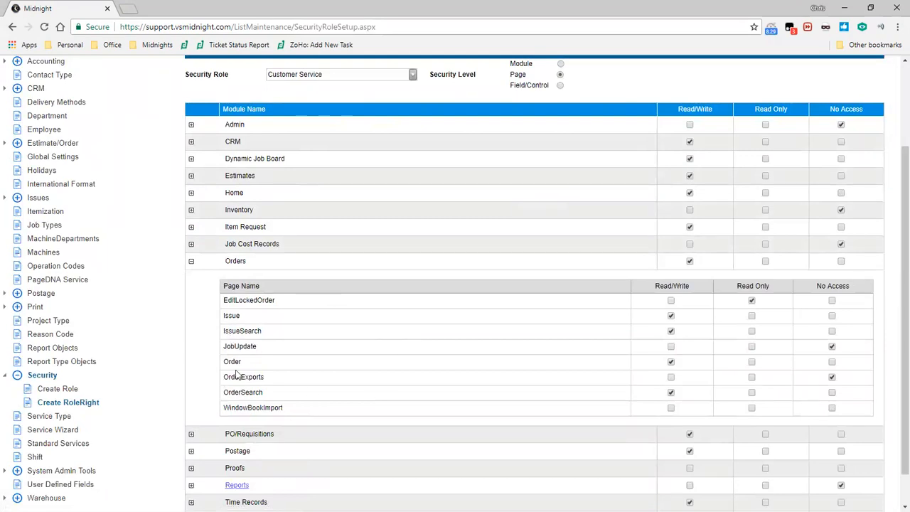
{"action": "double_click", "coordinate": [227, 395]}
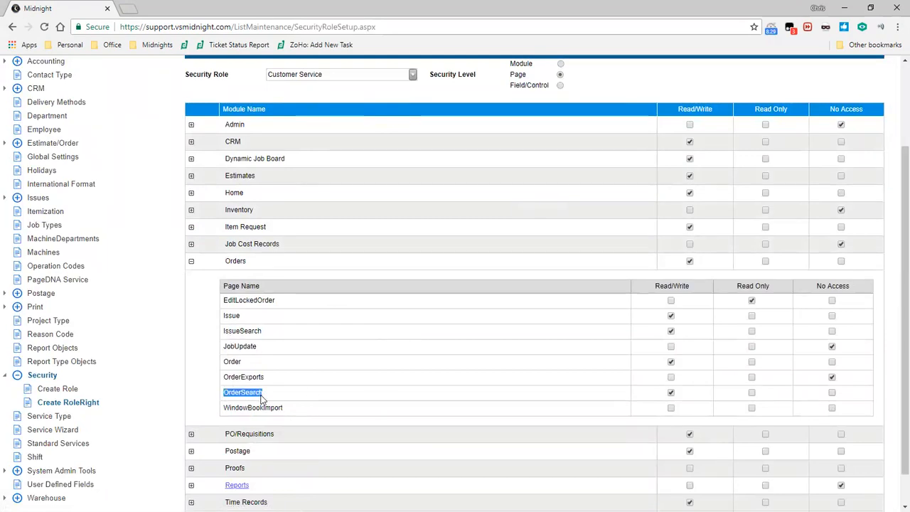
{"action": "left_click", "coordinate": [228, 363]}
{"action": "double_click", "coordinate": [228, 364]}
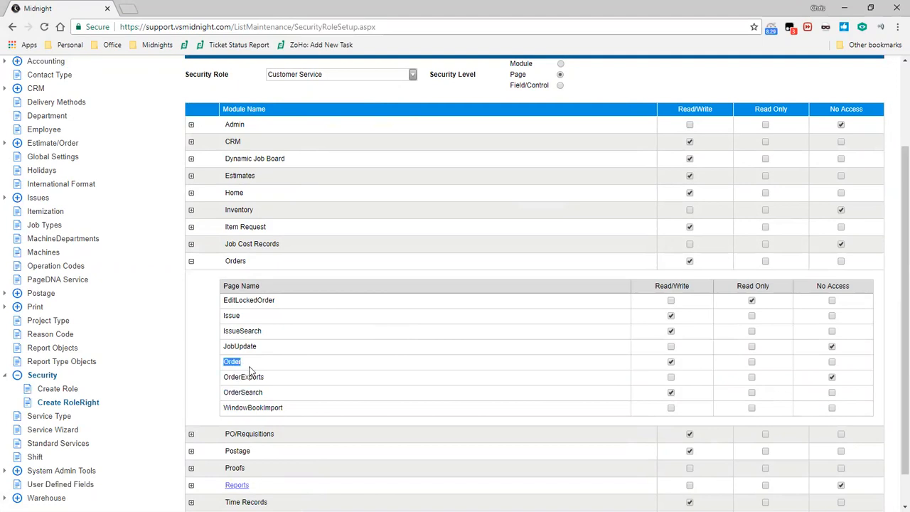
Switch the security level to Field/Control, expand the Order page in the Orders module and examine the deleteButton rights.
{"action": "scroll", "coordinate": [320, 432], "scroll_direction": "up", "scroll_amount": 2}
{"action": "left_click", "coordinate": [561, 142]}
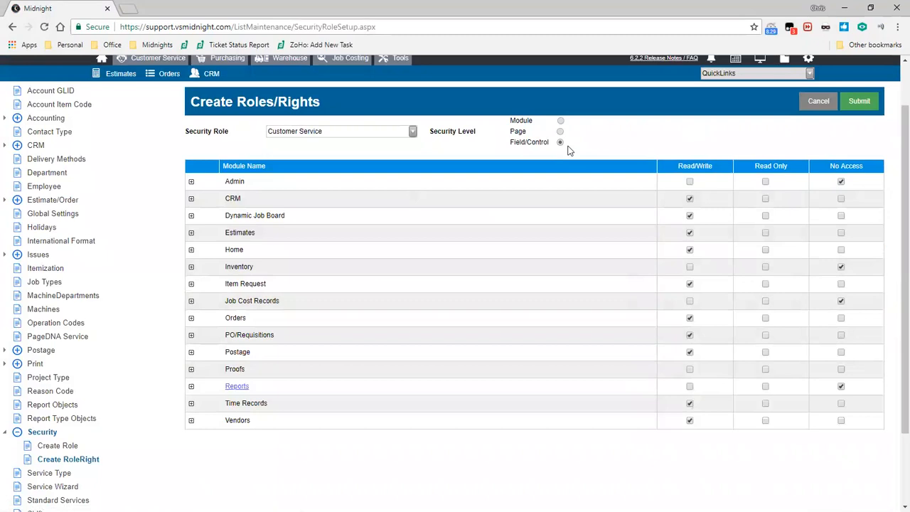
{"action": "left_click", "coordinate": [191, 318]}
{"action": "scroll", "coordinate": [192, 324], "scroll_direction": "down", "scroll_amount": 2}
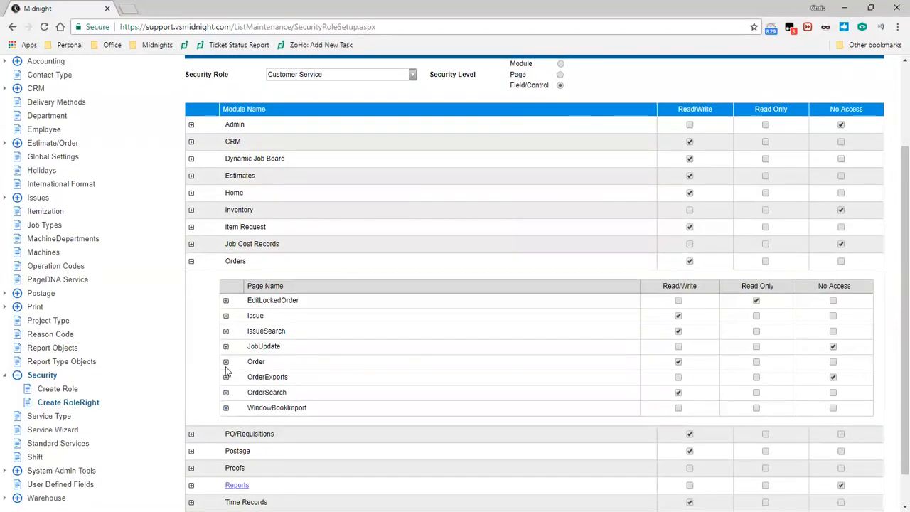
{"action": "left_click", "coordinate": [226, 363]}
{"action": "scroll", "coordinate": [226, 366], "scroll_direction": "down", "scroll_amount": 5}
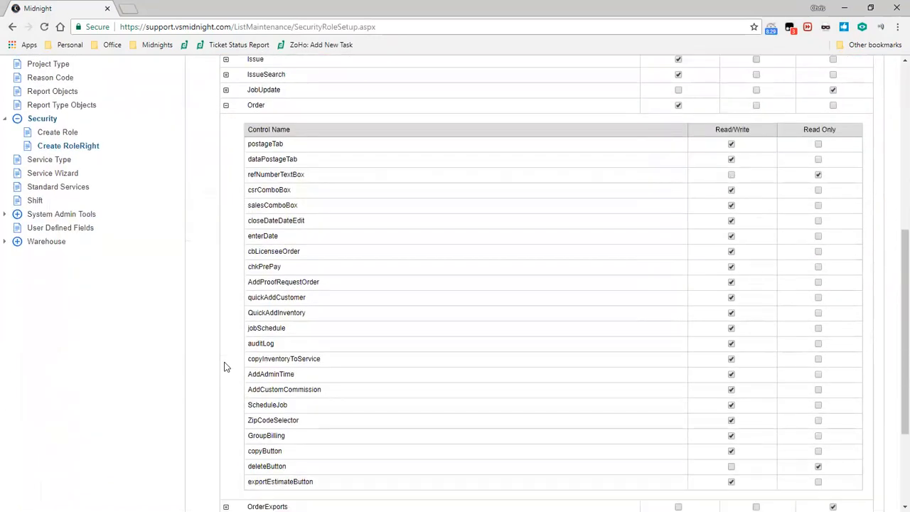
{"action": "left_click_drag", "start_coordinate": [249, 384], "coordinate": [289, 384]}
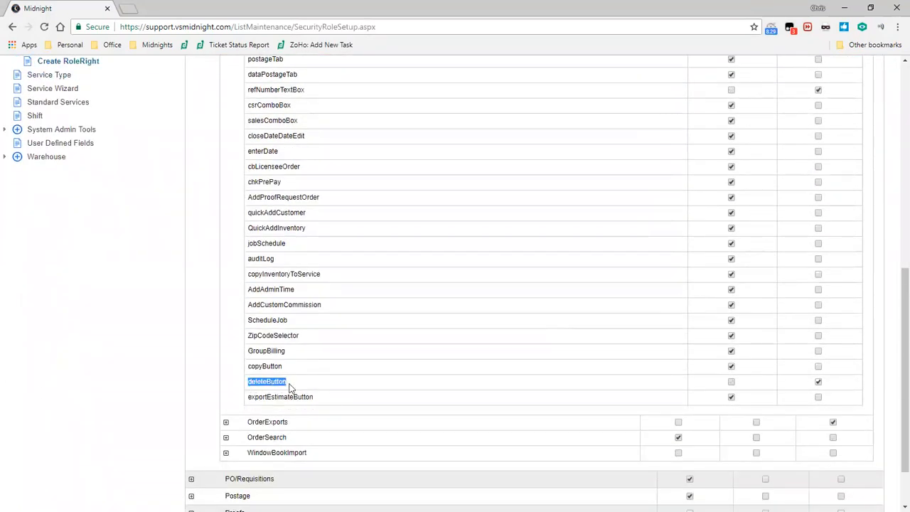
Examine the postageTab and refNumberTextBox rights in the Order page's control list.
{"action": "scroll", "coordinate": [325, 380], "scroll_direction": "up", "scroll_amount": 1}
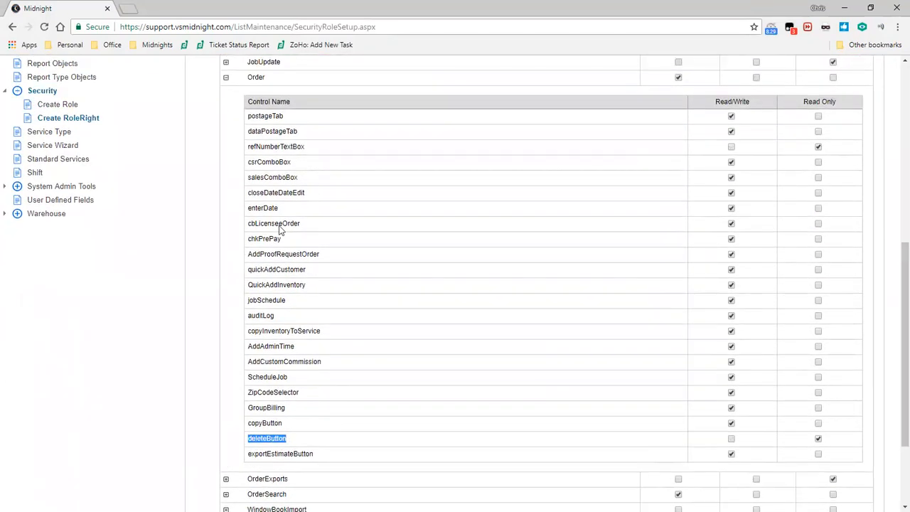
{"action": "left_click_drag", "start_coordinate": [249, 117], "coordinate": [283, 119]}
{"action": "left_click", "coordinate": [260, 158]}
{"action": "left_click_drag", "start_coordinate": [255, 155], "coordinate": [306, 158]}
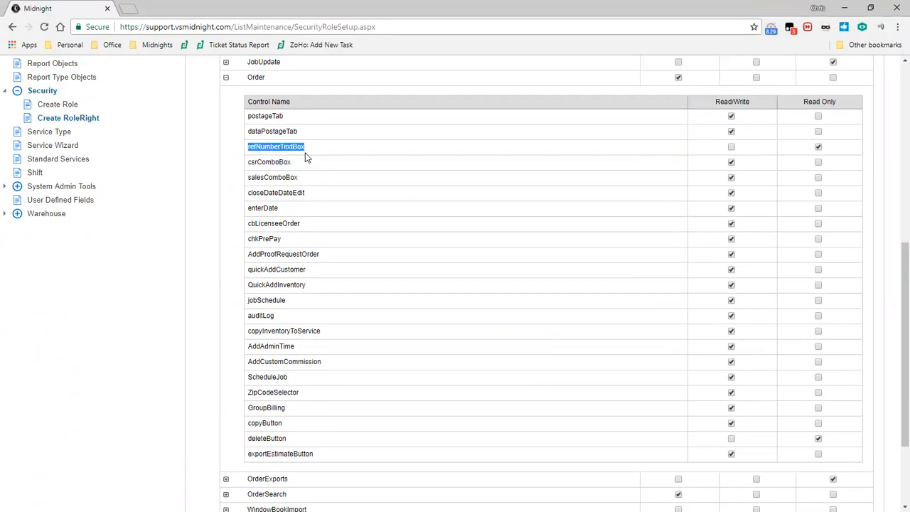
Submit the Customer Service role's rights and dismiss the confirmation message.
{"action": "scroll", "coordinate": [597, 344], "scroll_direction": "up", "scroll_amount": 4}
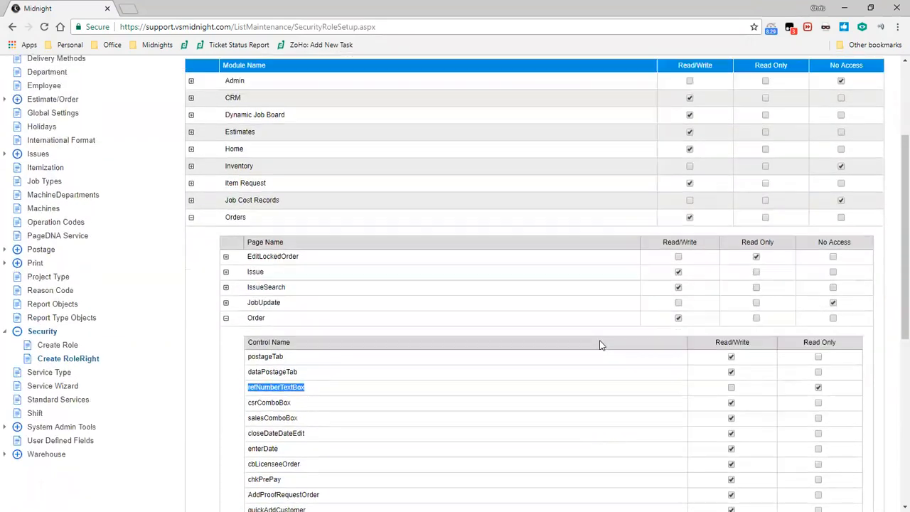
{"action": "scroll", "coordinate": [599, 345], "scroll_direction": "up", "scroll_amount": 1}
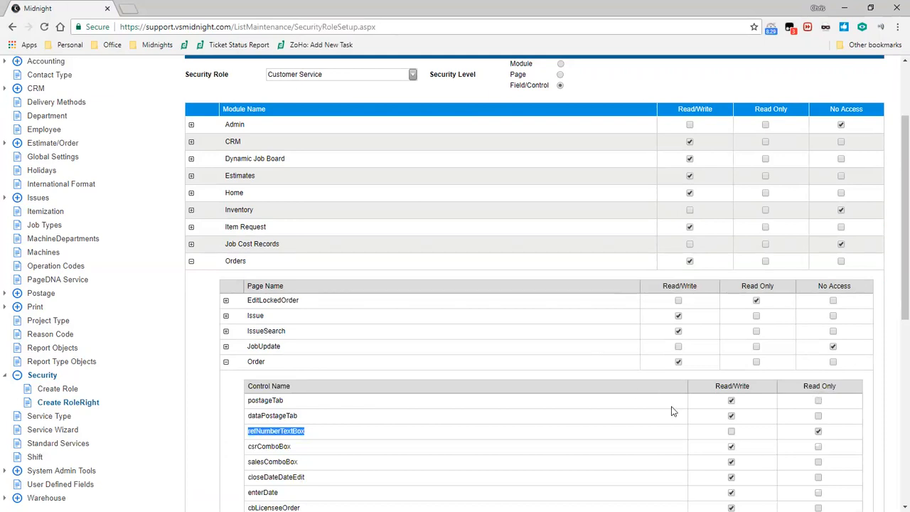
{"action": "scroll", "coordinate": [672, 411], "scroll_direction": "up", "scroll_amount": 2}
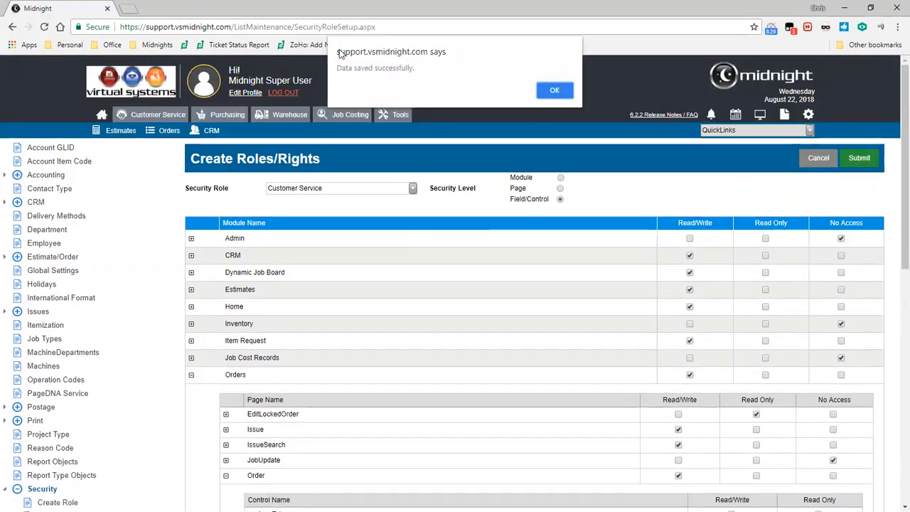
{"action": "left_click_drag", "start_coordinate": [337, 68], "coordinate": [464, 66]}
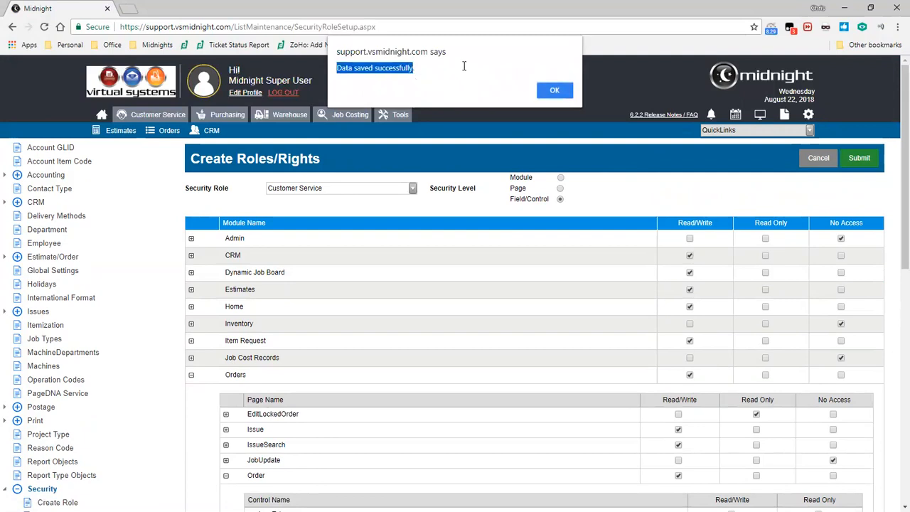
{"action": "left_click", "coordinate": [560, 93]}
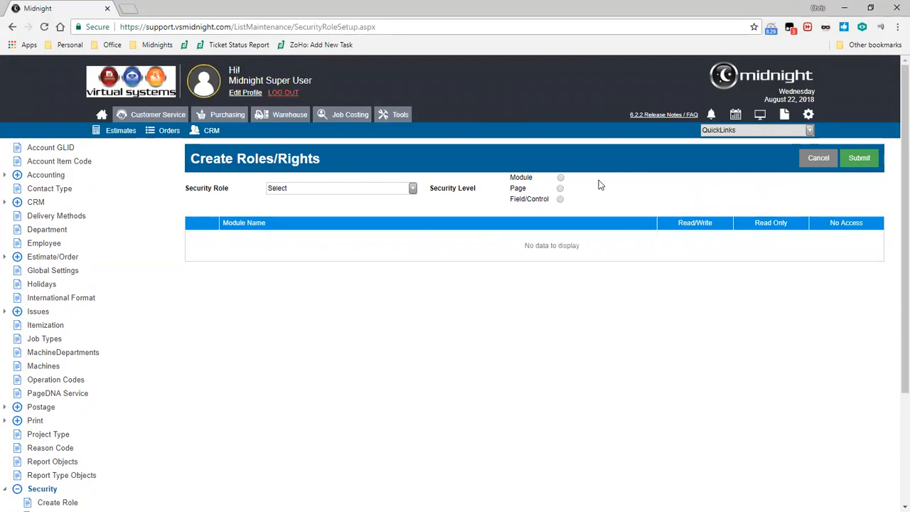
Open the employee list, filter the Active column to unchecked employees, and clear the filter.
{"action": "left_click", "coordinate": [56, 244]}
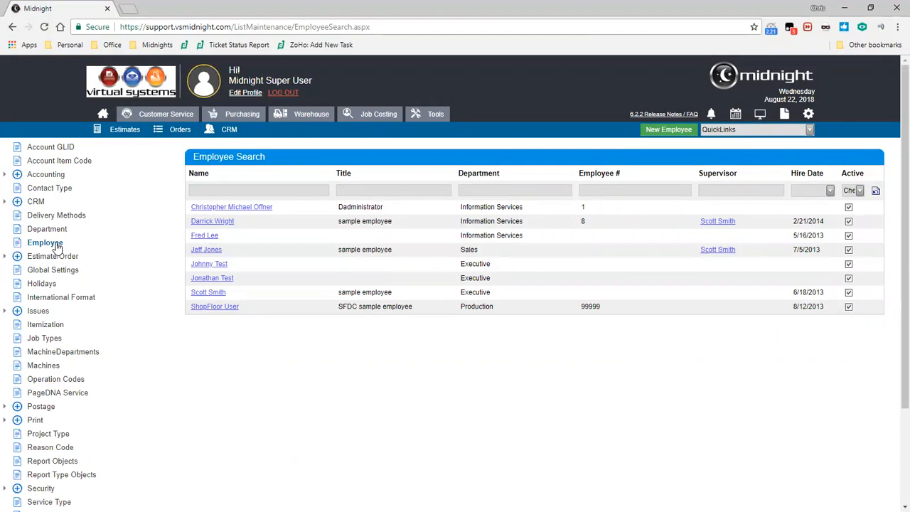
{"action": "left_click", "coordinate": [859, 190]}
{"action": "left_click", "coordinate": [861, 216]}
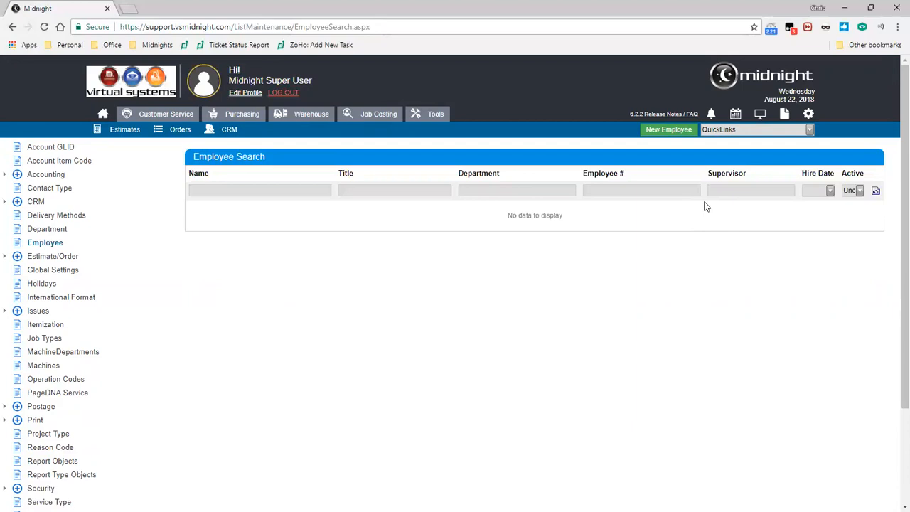
{"action": "left_click", "coordinate": [874, 190]}
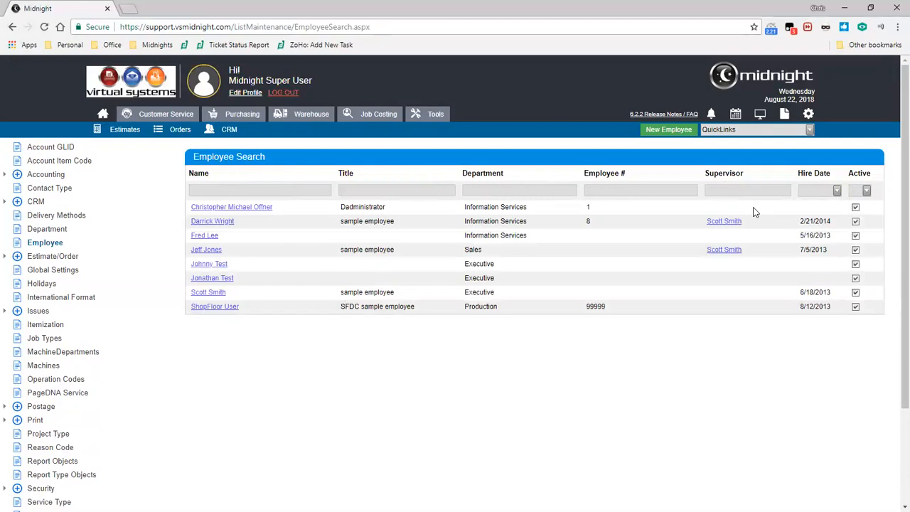
Sort the employee list by title, by department, and finally by name in ascending order.
{"action": "left_click", "coordinate": [192, 178]}
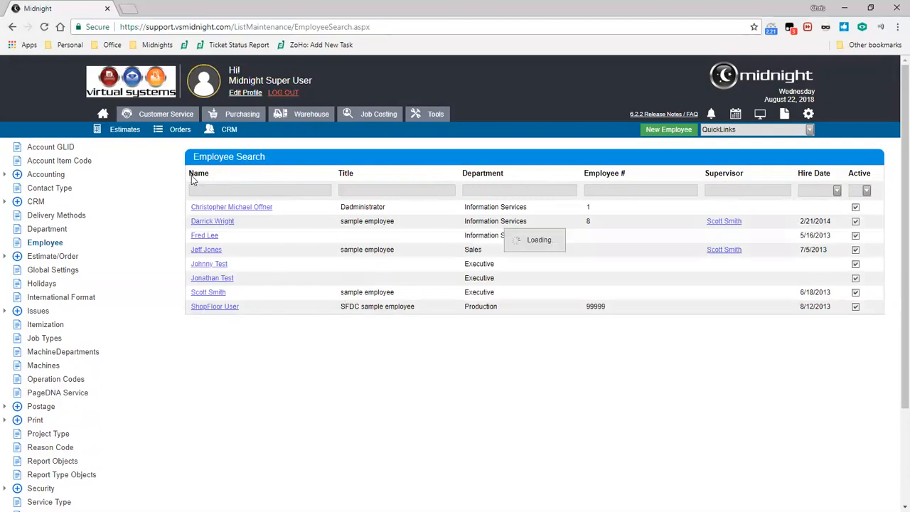
{"action": "left_click", "coordinate": [265, 176]}
{"action": "left_click", "coordinate": [347, 177]}
{"action": "left_click", "coordinate": [347, 178]}
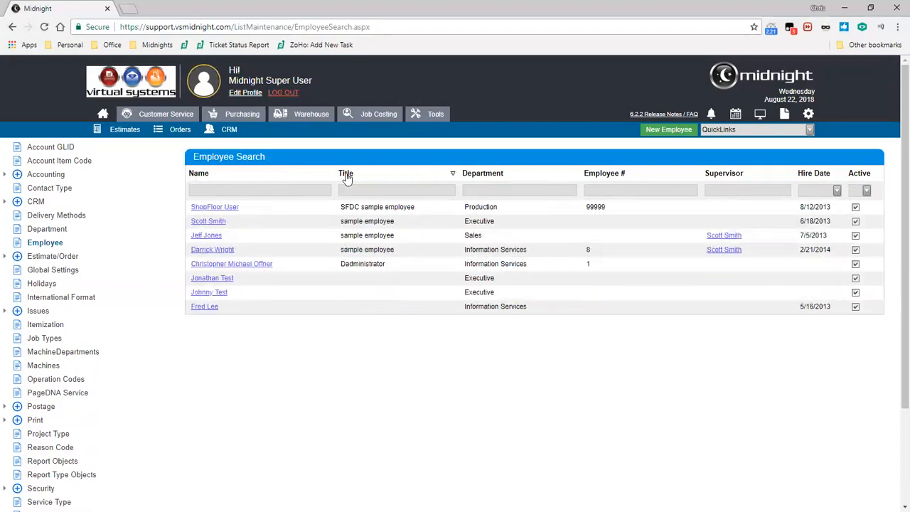
{"action": "left_click", "coordinate": [507, 177]}
{"action": "left_click", "coordinate": [508, 178]}
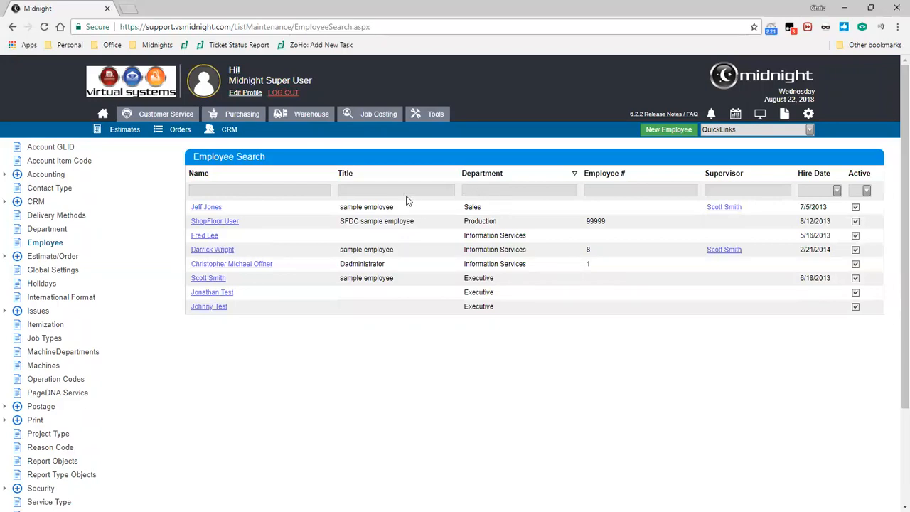
{"action": "left_click", "coordinate": [198, 174]}
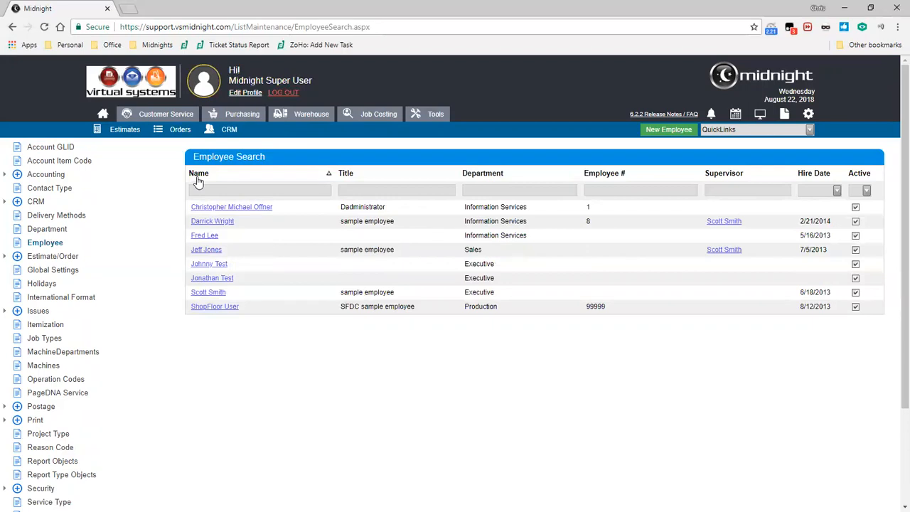
Filter the employee list's Department column with S and with %S, and clear the filter.
{"action": "left_click", "coordinate": [251, 191]}
{"action": "left_click", "coordinate": [493, 190]}
{"action": "type", "text": "S"}
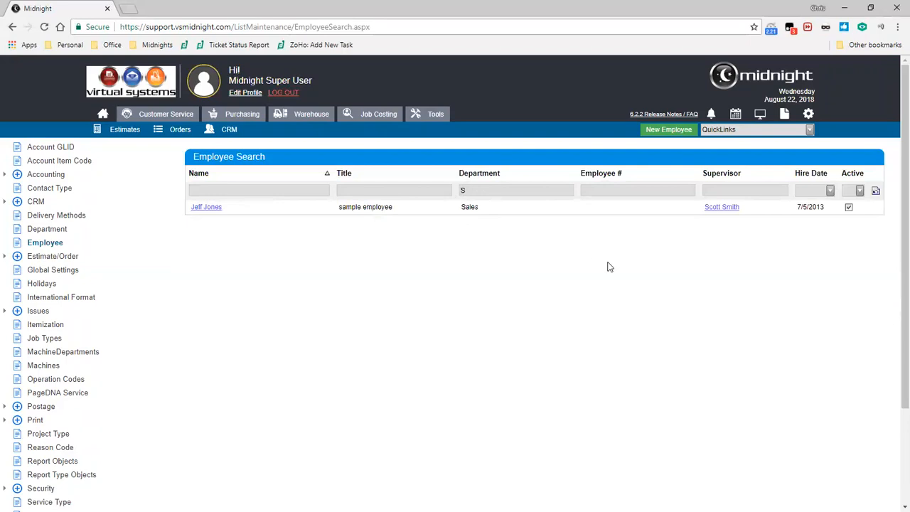
{"action": "key", "text": "Home"}
{"action": "type", "text": "%"}
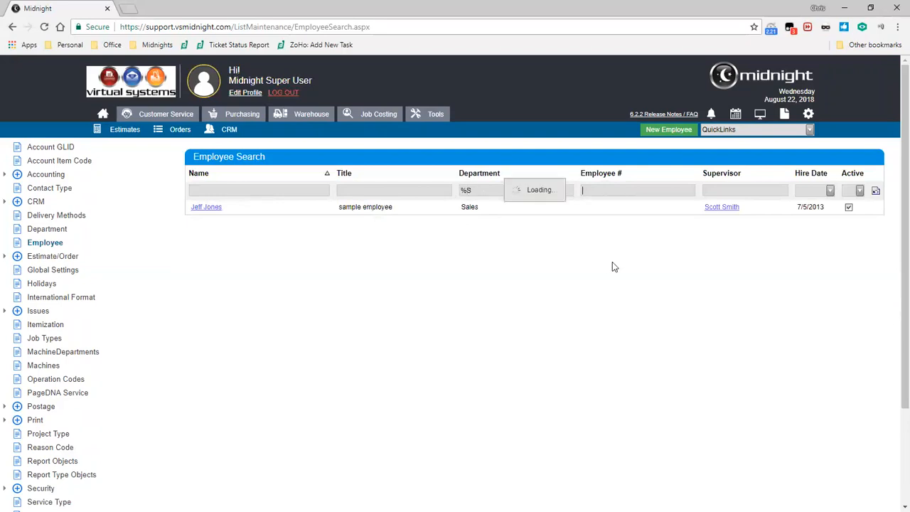
{"action": "left_click_drag", "start_coordinate": [466, 190], "coordinate": [441, 188]}
{"action": "left_click", "coordinate": [476, 190]}
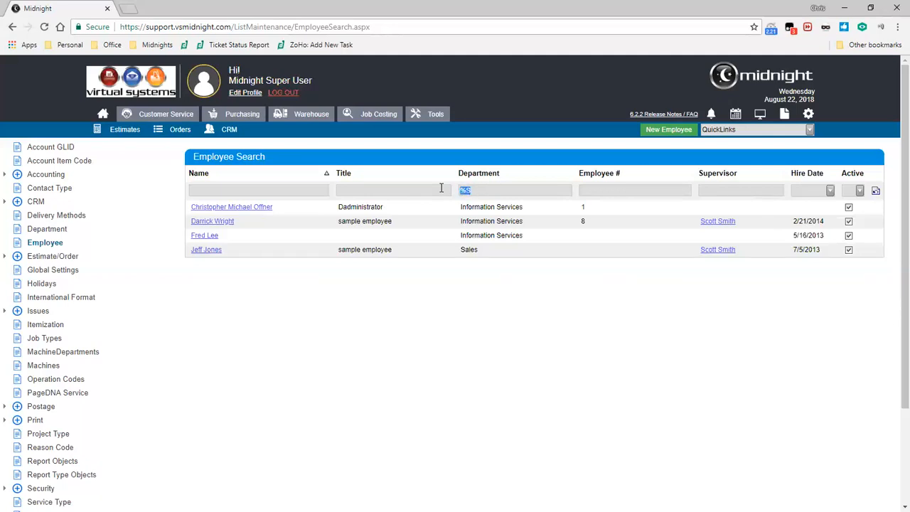
{"action": "key", "text": "BackSpace"}
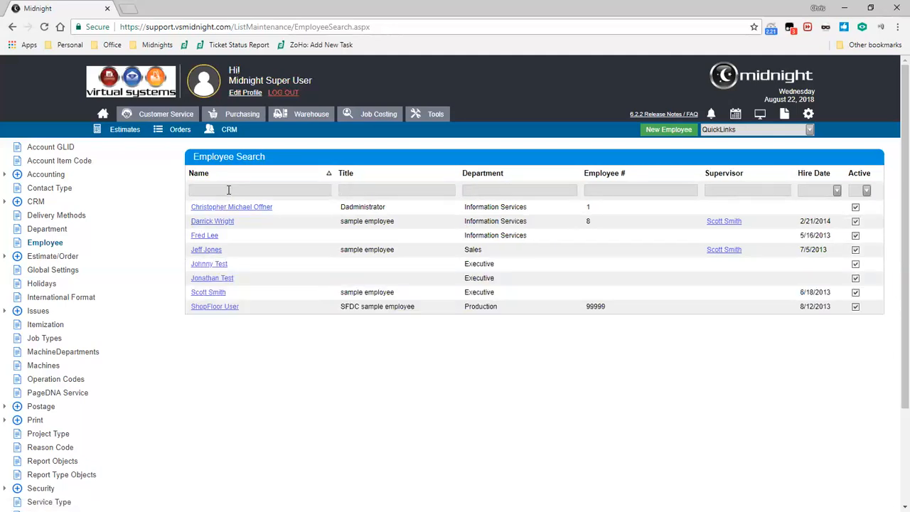
Filter the employee names with %jo, clear the filter, and check the available QuickLinks.
{"action": "type", "text": "%jo"}
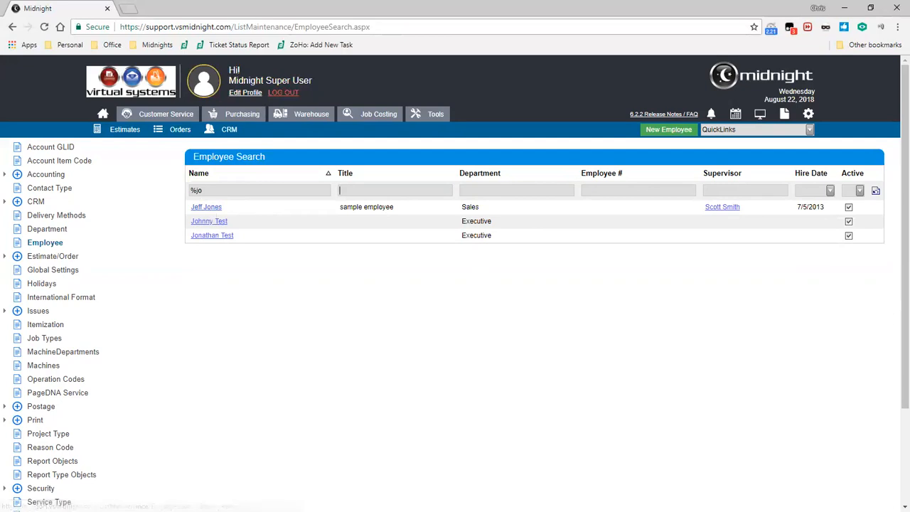
{"action": "left_click", "coordinate": [876, 192]}
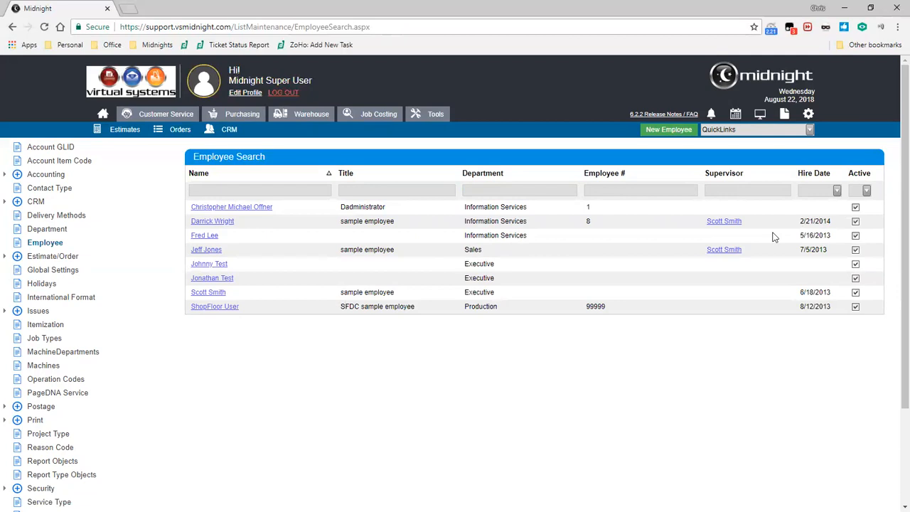
{"action": "left_click", "coordinate": [809, 131]}
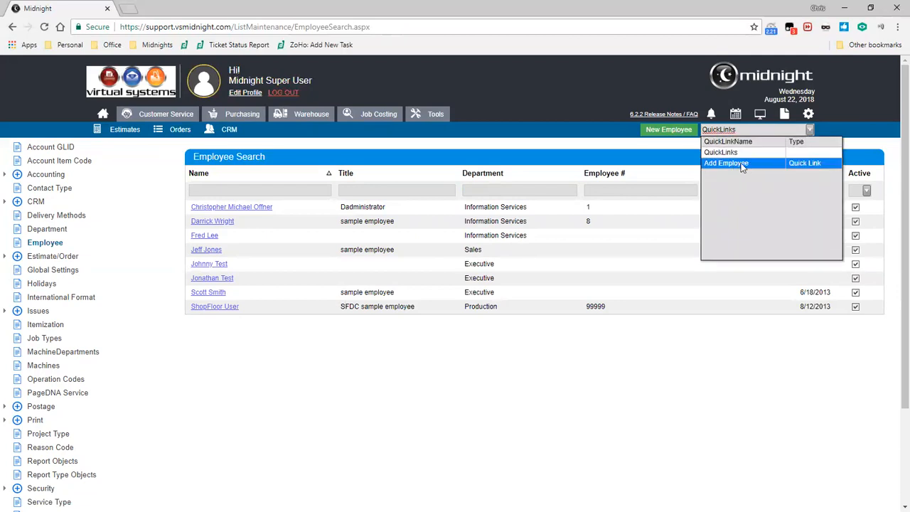
{"action": "left_click", "coordinate": [676, 148]}
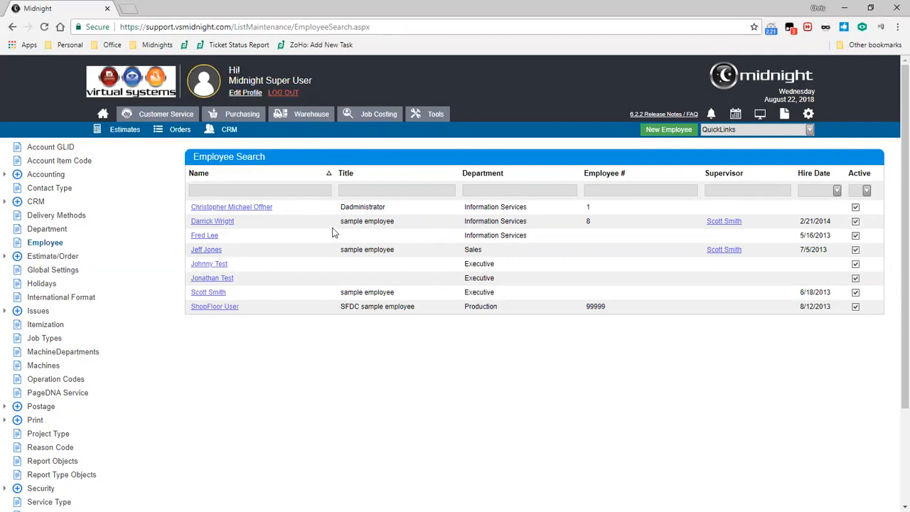
Open the first listed employee's record and change the title to Administrator.
{"action": "left_click", "coordinate": [235, 207]}
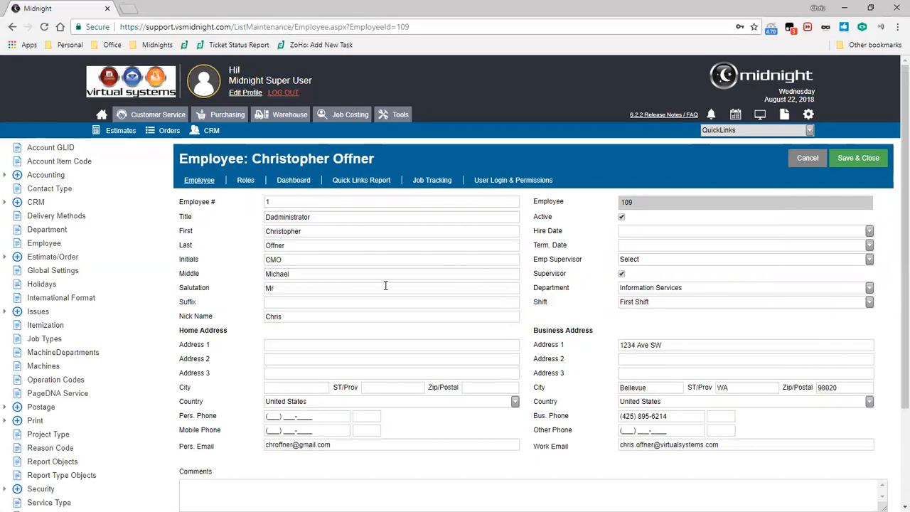
{"action": "double_click", "coordinate": [546, 201]}
{"action": "left_click_drag", "start_coordinate": [638, 205], "coordinate": [622, 203]}
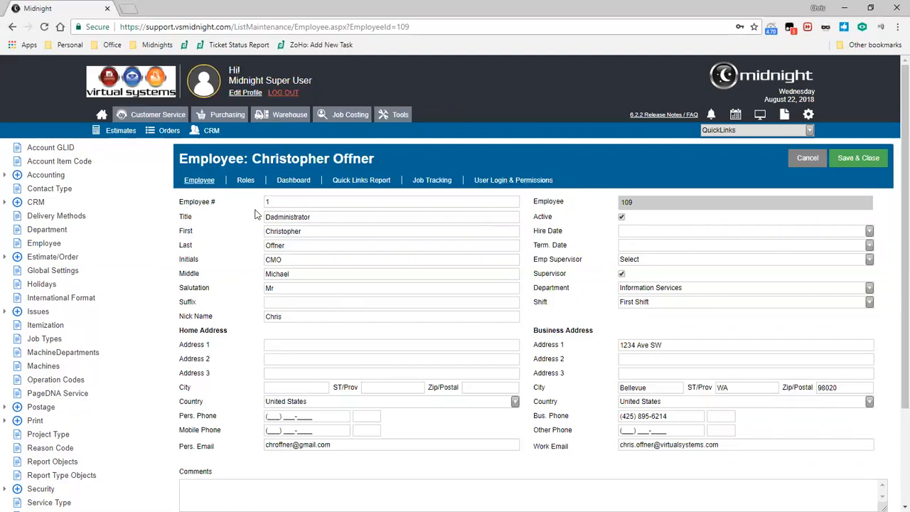
{"action": "left_click_drag", "start_coordinate": [270, 218], "coordinate": [257, 221]}
{"action": "type", "text": "A"}
{"action": "key", "text": "Delete"}
{"action": "left_click", "coordinate": [622, 218]}
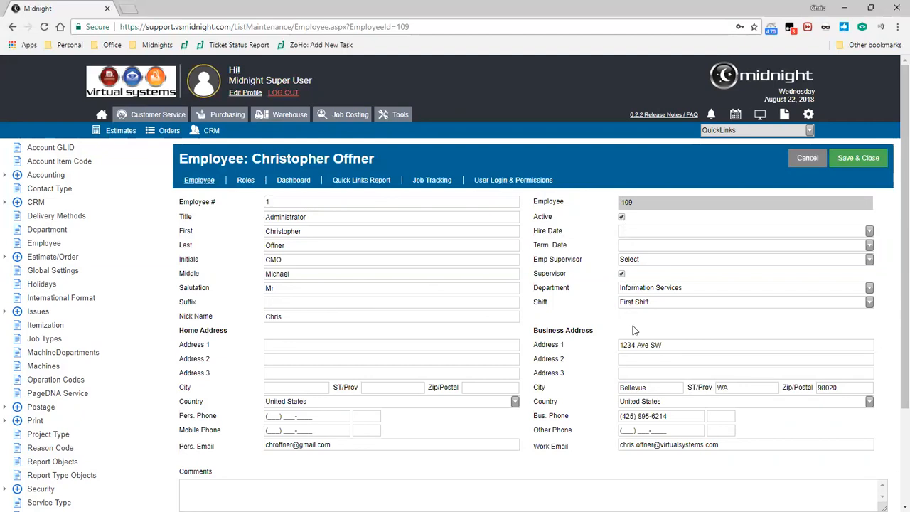
Examine the Department and Shift options and the Work Email field in the employee record.
{"action": "left_click", "coordinate": [629, 290]}
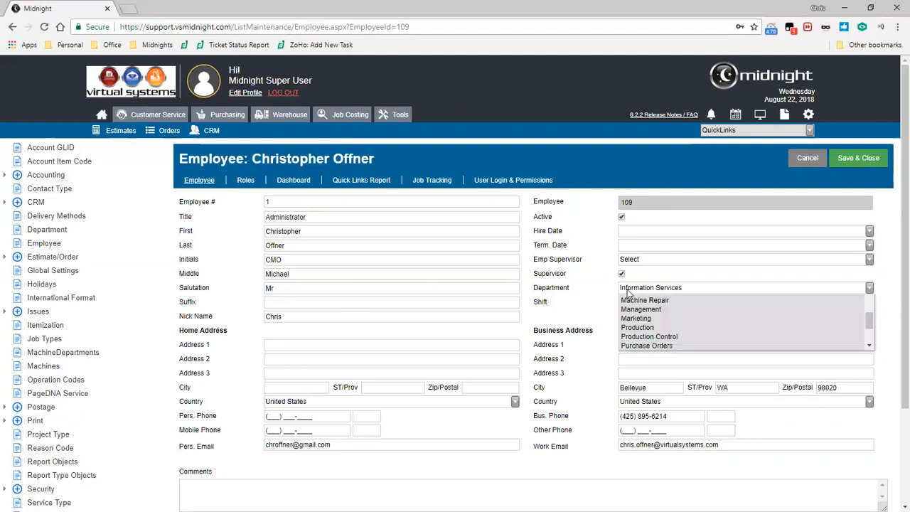
{"action": "left_click", "coordinate": [629, 298]}
{"action": "left_click", "coordinate": [632, 302]}
{"action": "left_click", "coordinate": [630, 302]}
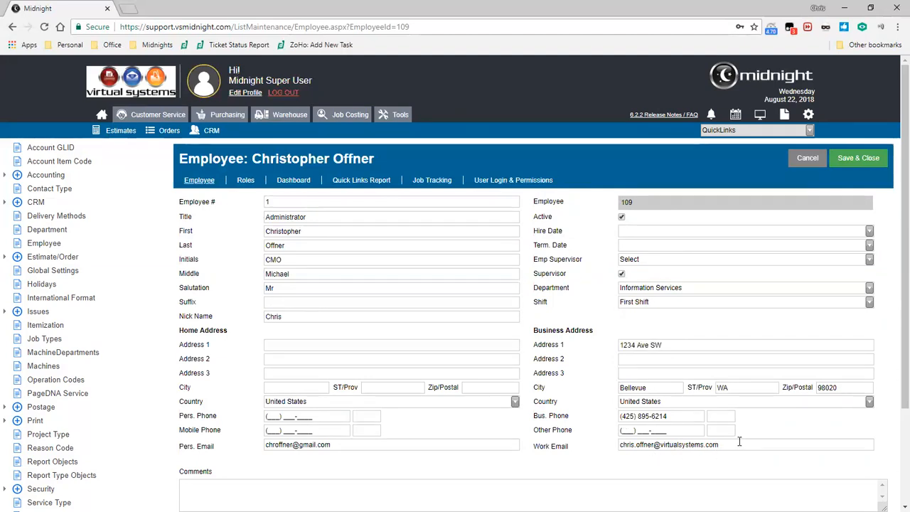
{"action": "left_click_drag", "start_coordinate": [739, 443], "coordinate": [616, 442]}
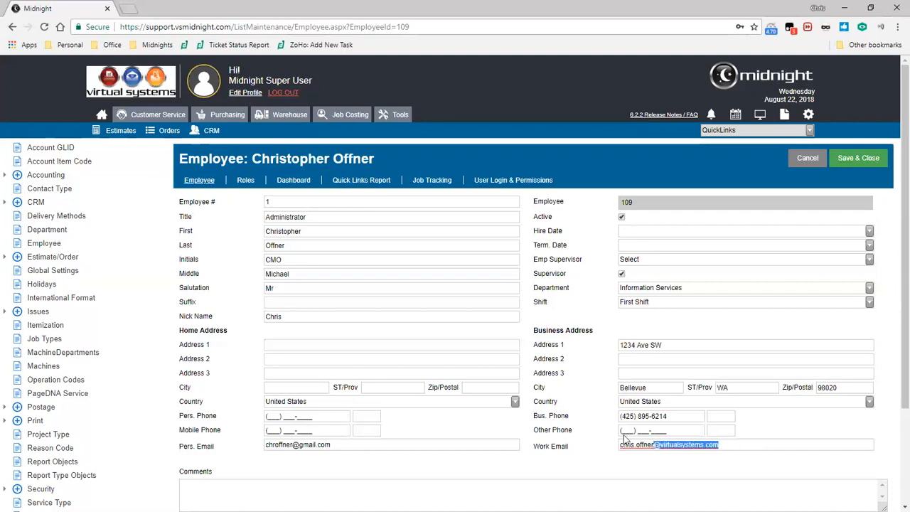
{"action": "left_click", "coordinate": [680, 462]}
{"action": "left_click_drag", "start_coordinate": [728, 445], "coordinate": [678, 447]}
{"action": "left_click", "coordinate": [732, 452]}
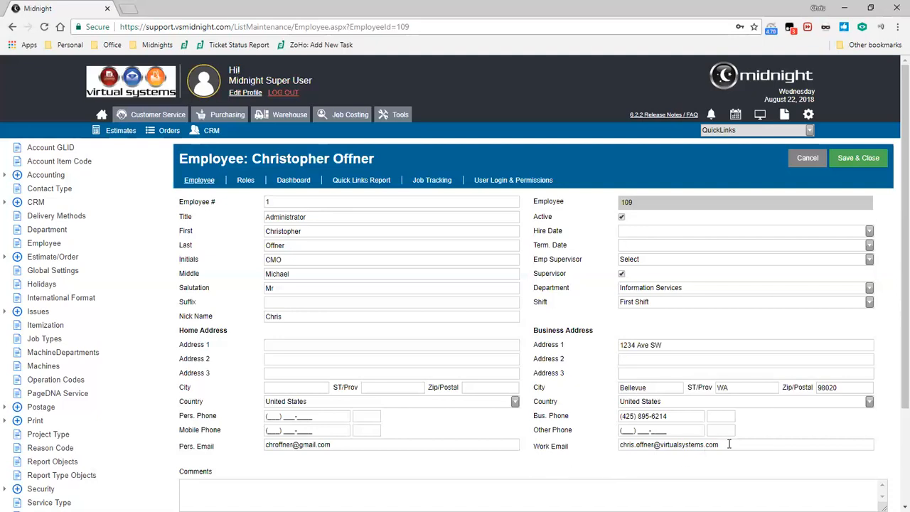
View the employee's User Login & Permissions settings and examine the CSR and Sales entries under Roles.
{"action": "left_click", "coordinate": [512, 181]}
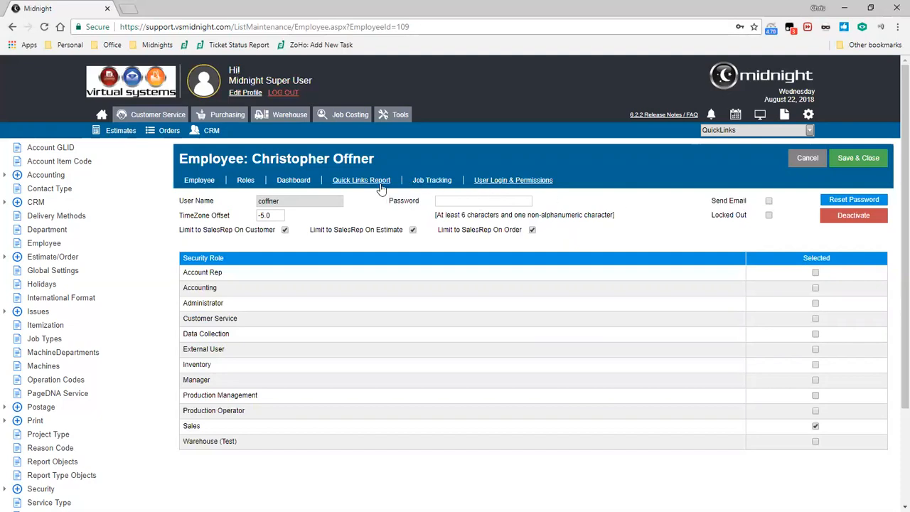
{"action": "left_click", "coordinate": [247, 182]}
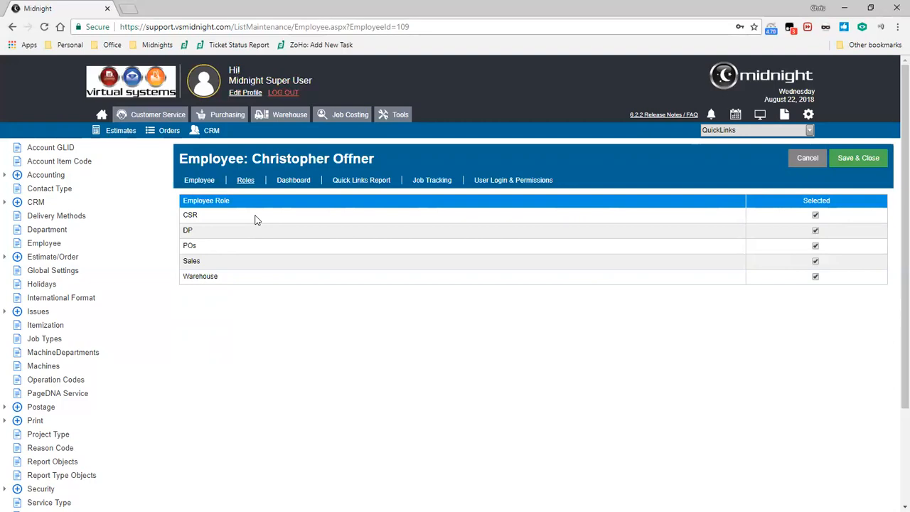
{"action": "double_click", "coordinate": [188, 217]}
{"action": "double_click", "coordinate": [197, 262]}
Try deselecting the employee's CSR and Sales roles, and select both again.
{"action": "left_click", "coordinate": [816, 215]}
{"action": "left_click", "coordinate": [815, 262]}
{"action": "left_click", "coordinate": [816, 261]}
{"action": "left_click", "coordinate": [815, 215]}
Save and close the employee record after viewing its Dashboard widget settings, and open the home dashboard.
{"action": "left_click", "coordinate": [302, 179]}
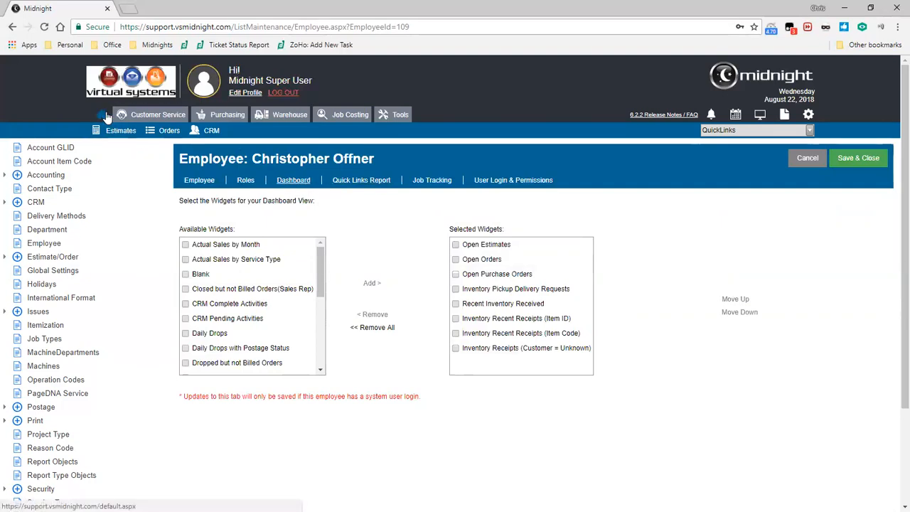
{"action": "left_click", "coordinate": [867, 160]}
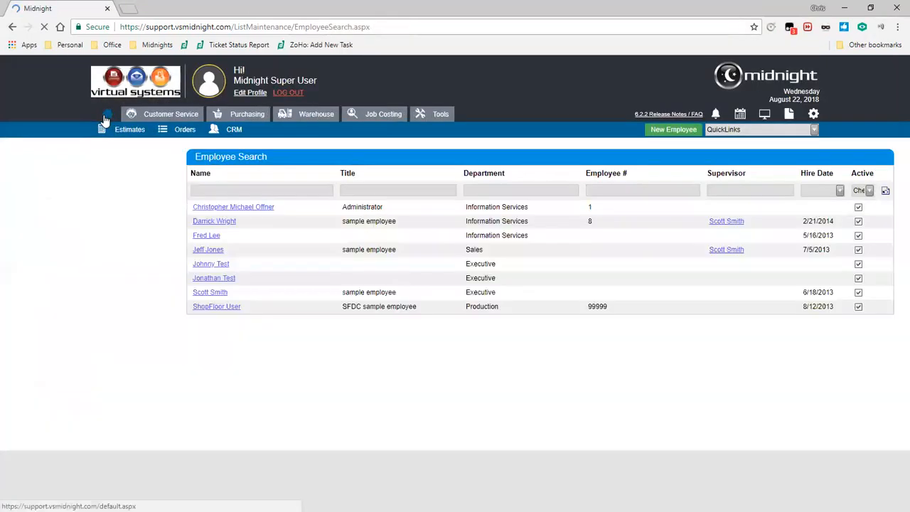
{"action": "left_click", "coordinate": [105, 119]}
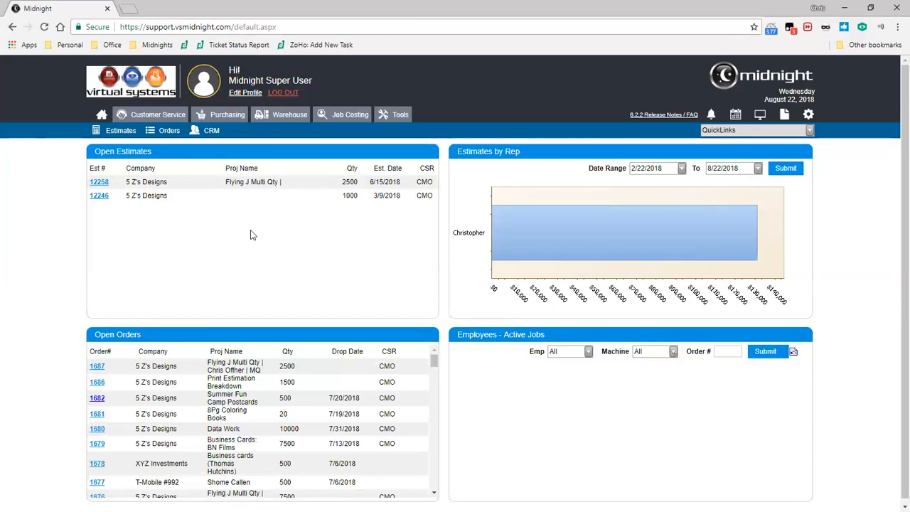
{"action": "scroll", "coordinate": [270, 249], "scroll_direction": "down", "scroll_amount": 1}
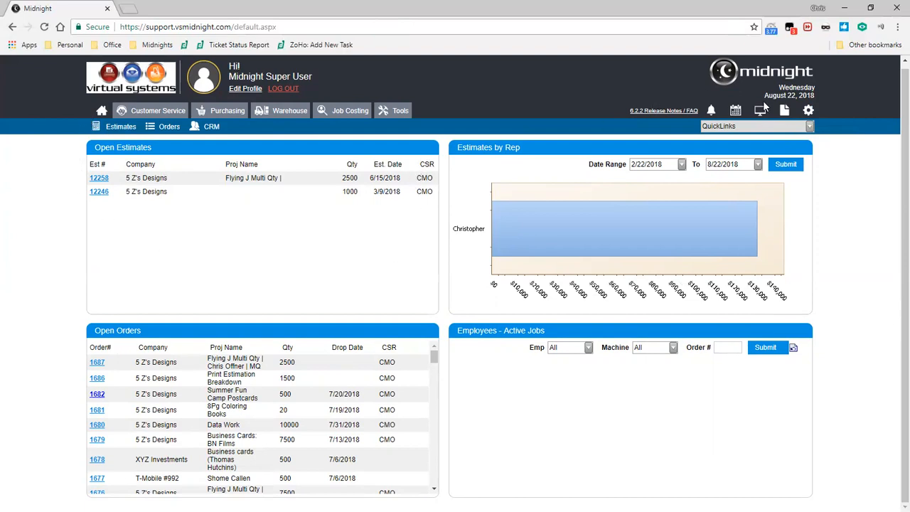
Open the administrator's employee record from the admin settings and view its available and selected Dashboard widgets.
{"action": "left_click", "coordinate": [808, 110]}
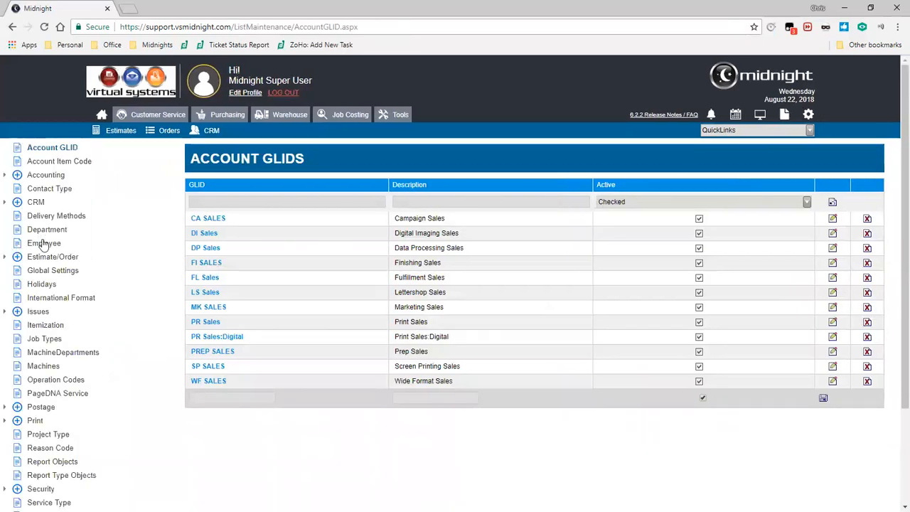
{"action": "left_click", "coordinate": [47, 244]}
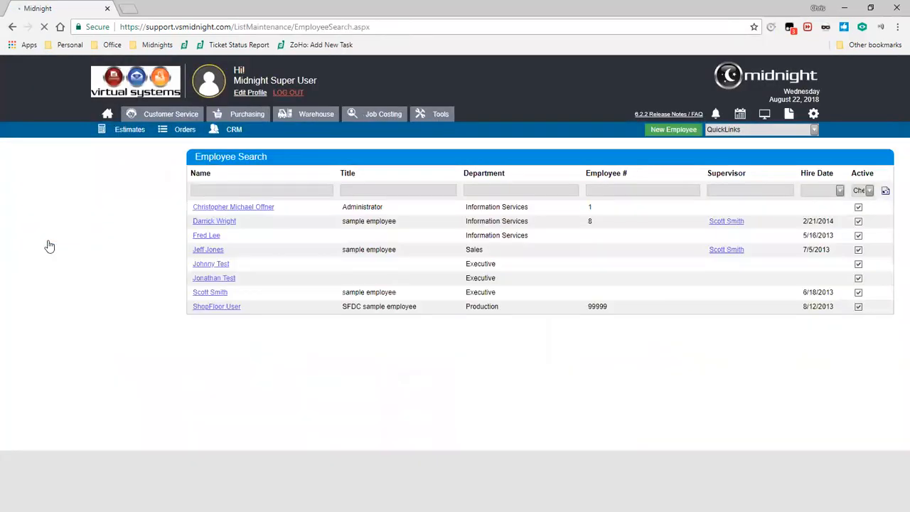
{"action": "left_click", "coordinate": [218, 207]}
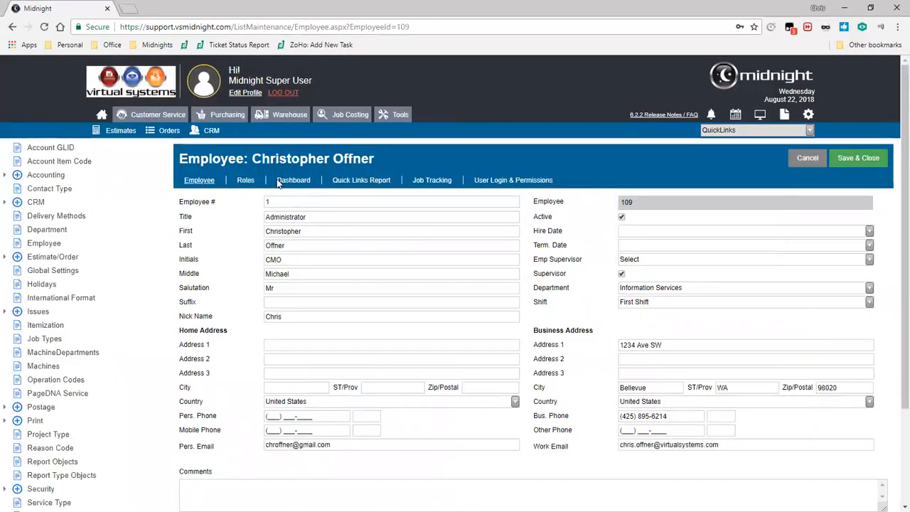
{"action": "left_click", "coordinate": [313, 183]}
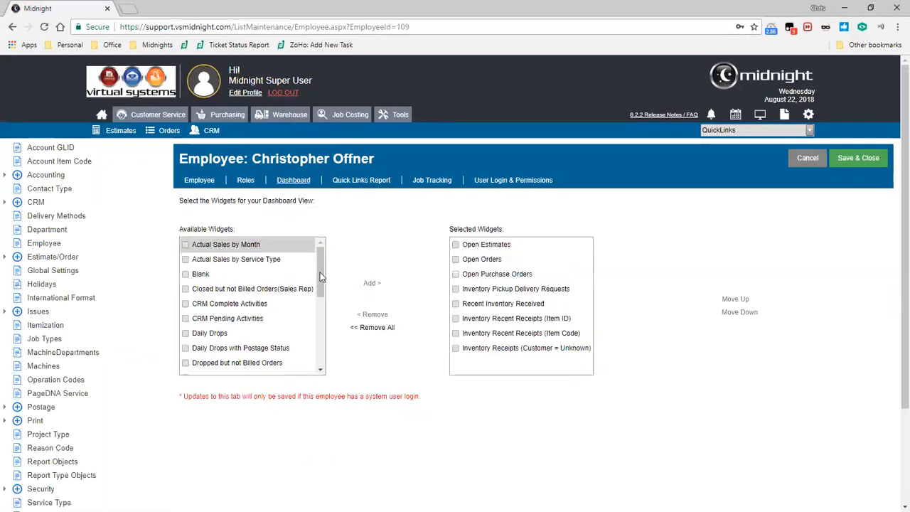
{"action": "mouse_move", "coordinate": [321, 278]}
{"action": "left_mouse_down"}
{"action": "mouse_move", "coordinate": [326, 350]}
{"action": "mouse_move", "coordinate": [330, 263]}
{"action": "left_mouse_up"}
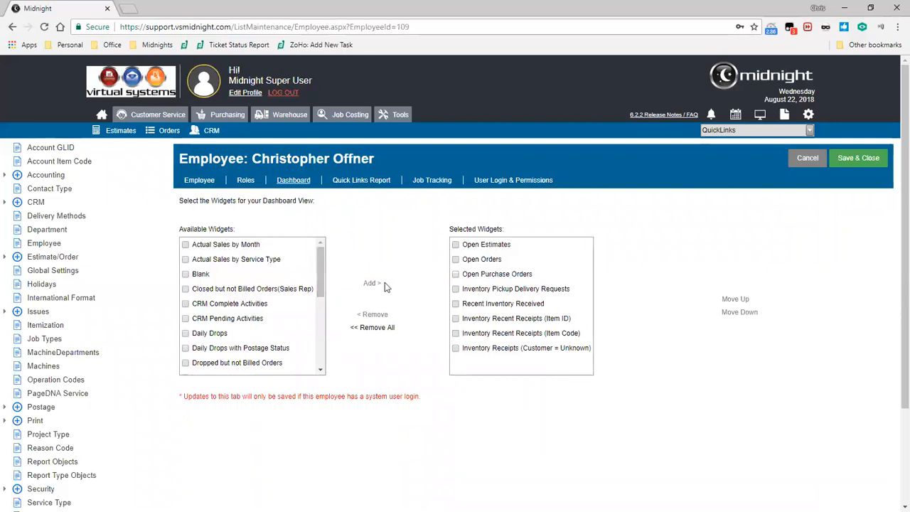
Mark the first three selected widgets, plus Actual Sales by Month, Actual Sales by Service Type and Closed but not Billed Orders(Sales Rep) among the available ones.
{"action": "left_click", "coordinate": [457, 245]}
{"action": "left_click", "coordinate": [459, 260]}
{"action": "left_click", "coordinate": [463, 275]}
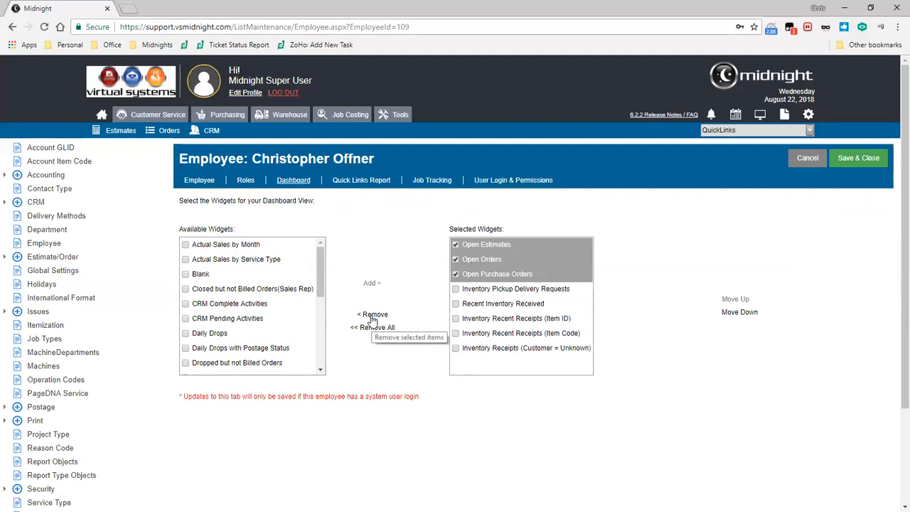
{"action": "left_click", "coordinate": [185, 244]}
{"action": "left_click", "coordinate": [184, 260]}
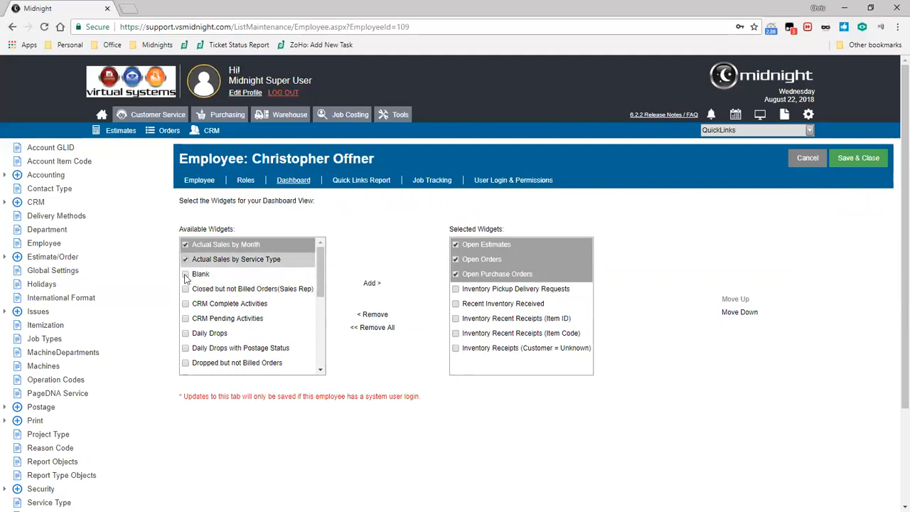
{"action": "left_click", "coordinate": [185, 288]}
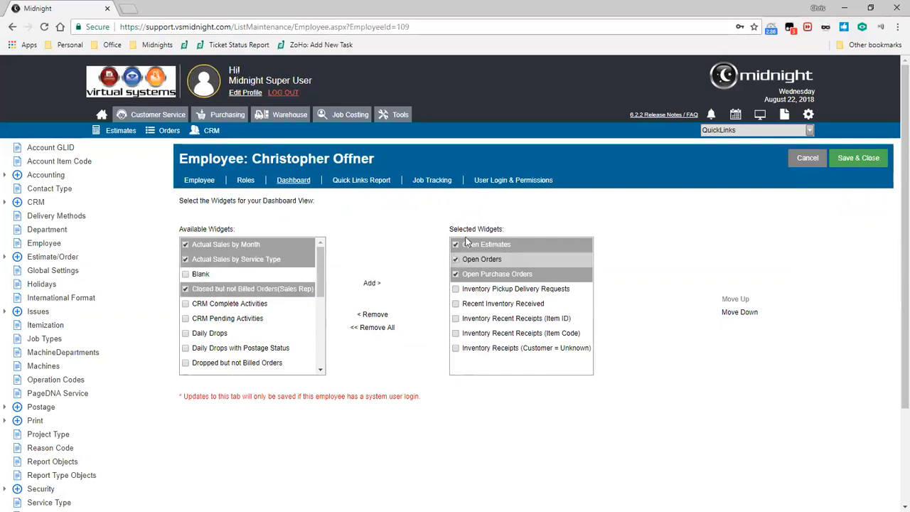
Keep only Open Estimates marked among the selected widgets, and try moving it down two places and back to the top.
{"action": "left_click", "coordinate": [456, 275]}
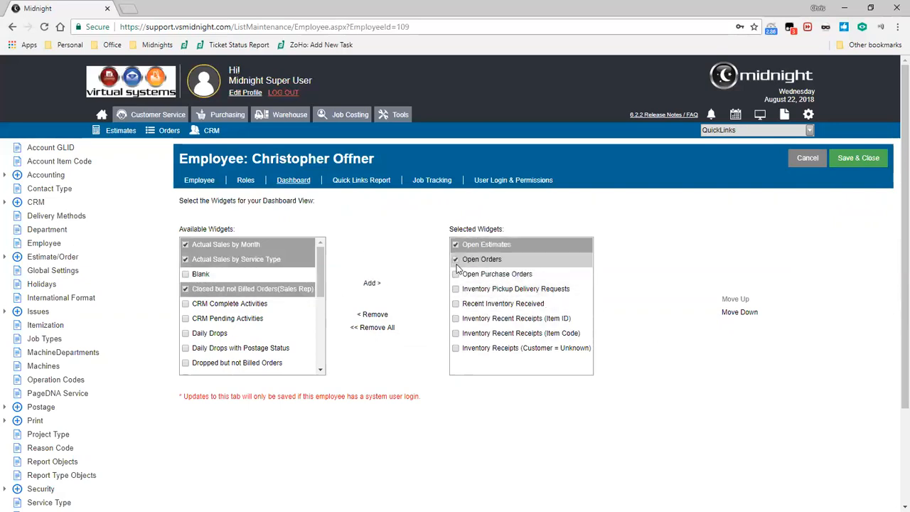
{"action": "left_click", "coordinate": [732, 312]}
{"action": "left_click", "coordinate": [732, 312]}
{"action": "left_click", "coordinate": [731, 311]}
{"action": "left_click", "coordinate": [730, 300]}
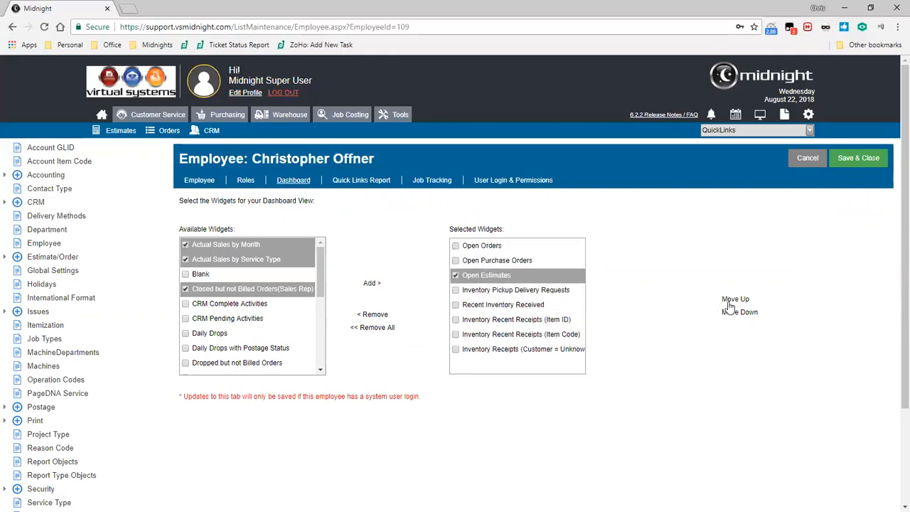
{"action": "left_click", "coordinate": [730, 300]}
{"action": "left_click", "coordinate": [730, 299]}
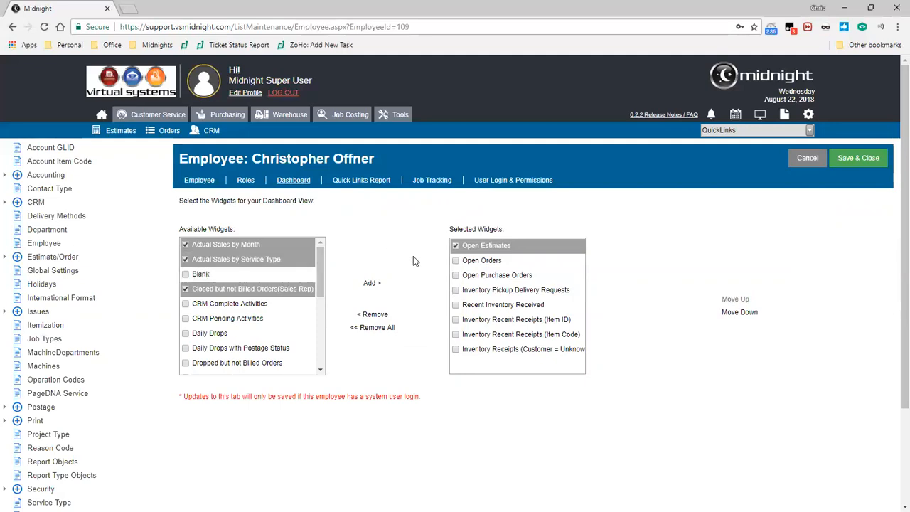
Unmark Open Estimates and mark Open Orders, Open Purchase Orders and Inventory Pickup Delivery Requests among the selected widgets.
{"action": "left_click", "coordinate": [465, 247]}
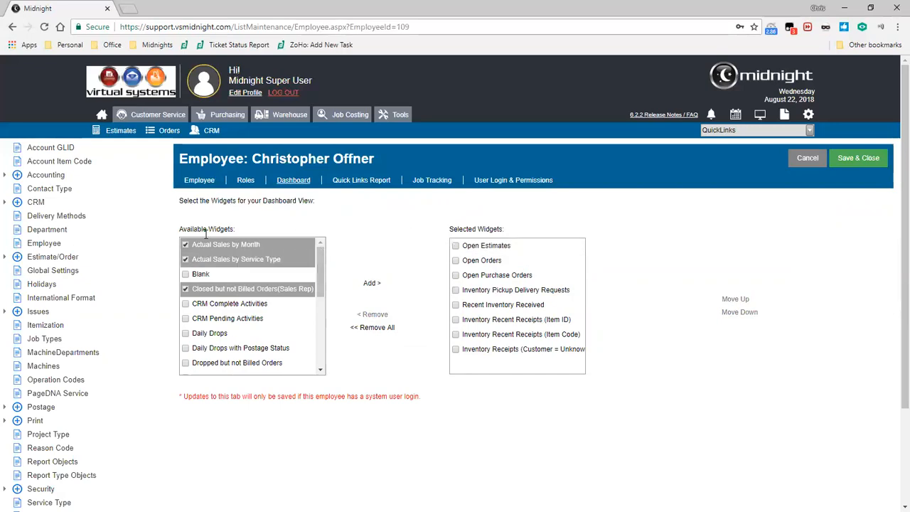
{"action": "left_click", "coordinate": [500, 262]}
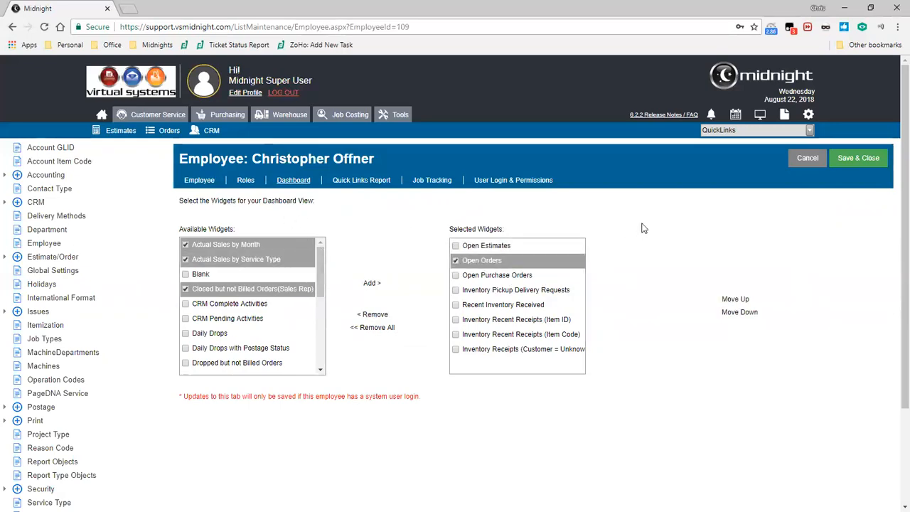
{"action": "left_click", "coordinate": [467, 276]}
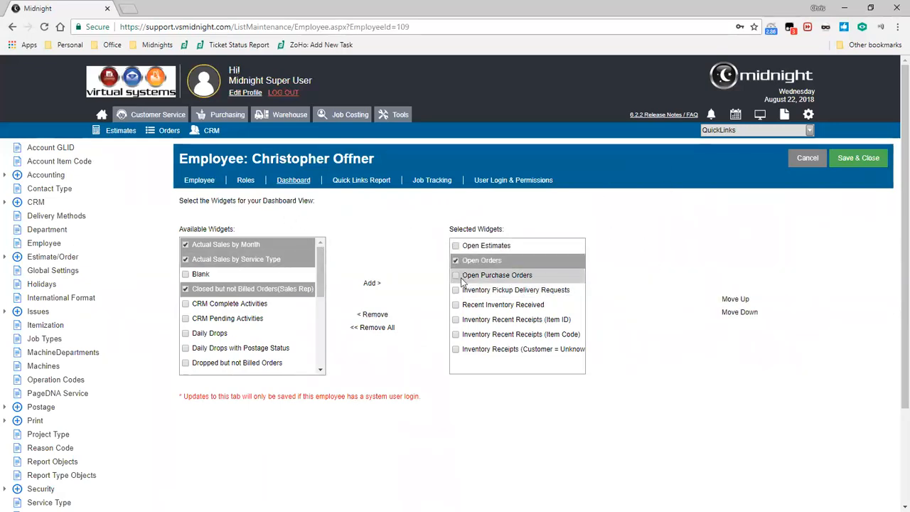
{"action": "left_click", "coordinate": [468, 291]}
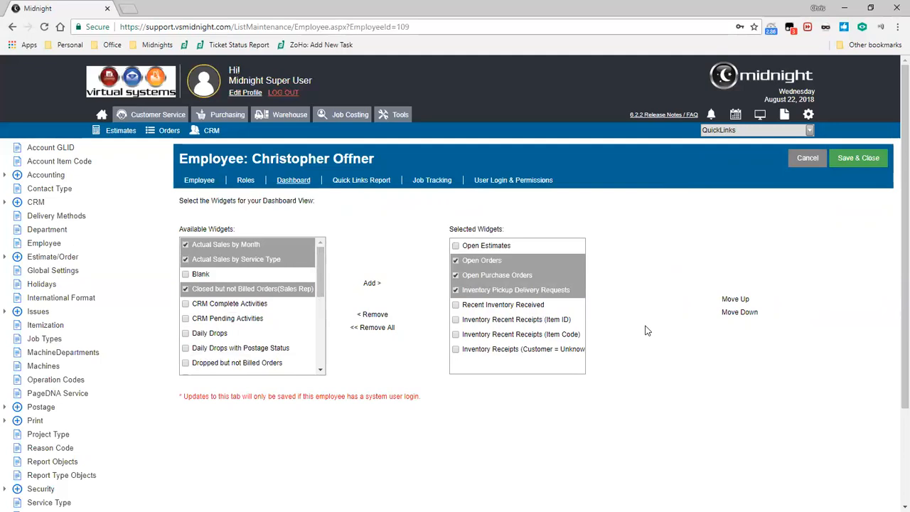
Clear all the marks in both the selected and the available Dashboard widget lists.
{"action": "left_click", "coordinate": [460, 260]}
{"action": "left_click", "coordinate": [461, 275]}
{"action": "left_click", "coordinate": [459, 290]}
{"action": "left_click", "coordinate": [271, 290]}
{"action": "left_click", "coordinate": [203, 259]}
{"action": "left_click", "coordinate": [203, 245]}
View the employee's Quick Links Report settings and check the entries offered by QuickLinks.
{"action": "left_click", "coordinate": [356, 182]}
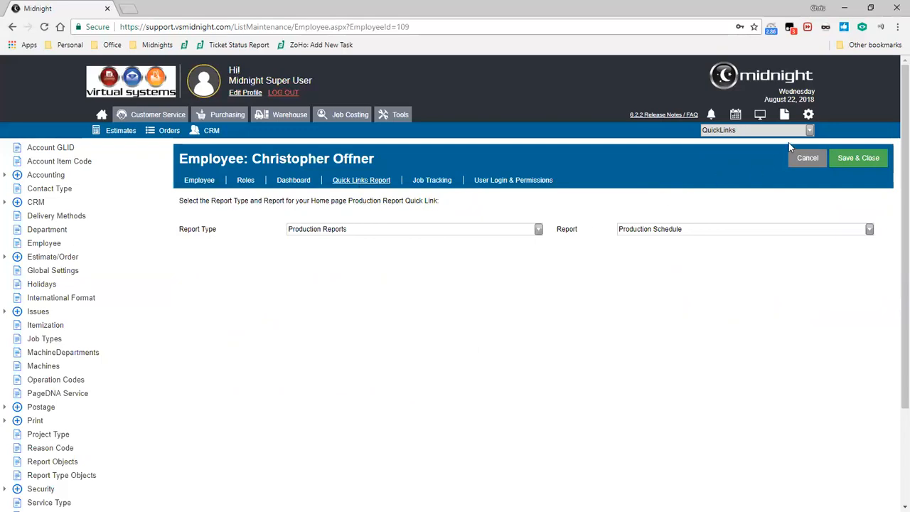
{"action": "left_click", "coordinate": [810, 131]}
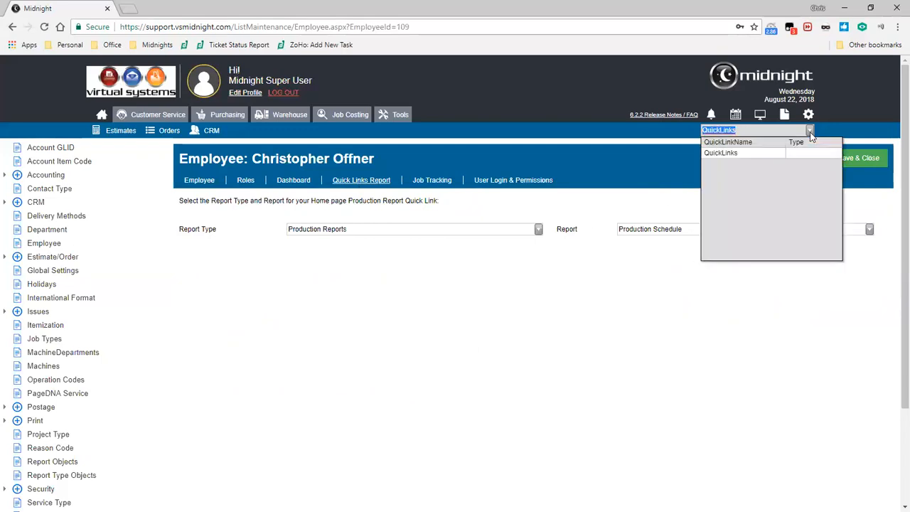
{"action": "left_click", "coordinate": [588, 209]}
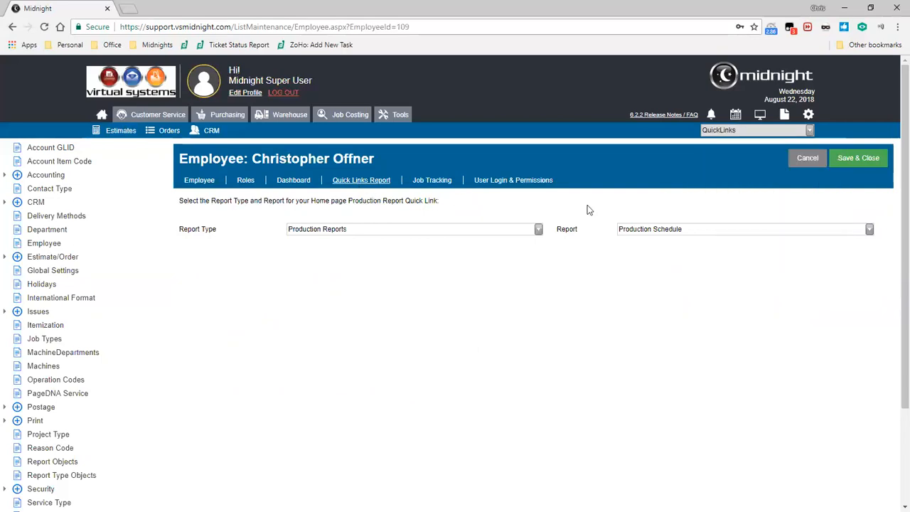
Examine the kiosk options in the employee's Job Tracking settings, and toggle Kiosk Time Clock Required off and on again.
{"action": "left_click", "coordinate": [443, 180]}
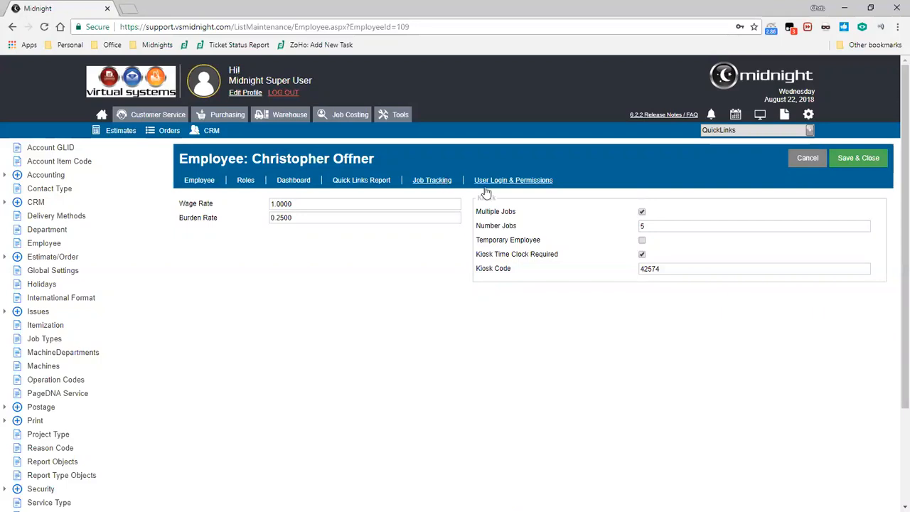
{"action": "left_click_drag", "start_coordinate": [477, 197], "coordinate": [496, 198]}
{"action": "left_click", "coordinate": [507, 237]}
{"action": "left_click", "coordinate": [615, 224]}
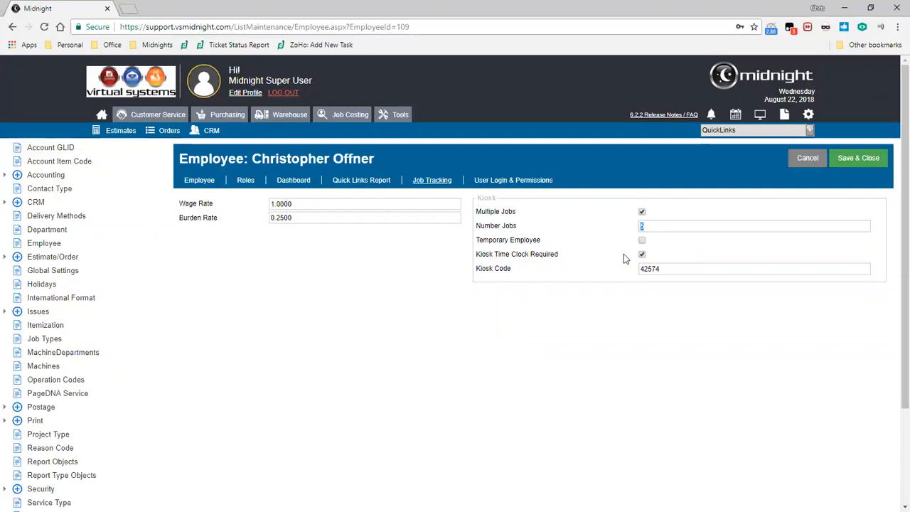
{"action": "left_click", "coordinate": [642, 255]}
{"action": "left_click", "coordinate": [642, 254]}
Examine the Password field and its minimum-length rule in the employee's User Login & Permissions settings.
{"action": "left_click", "coordinate": [530, 182]}
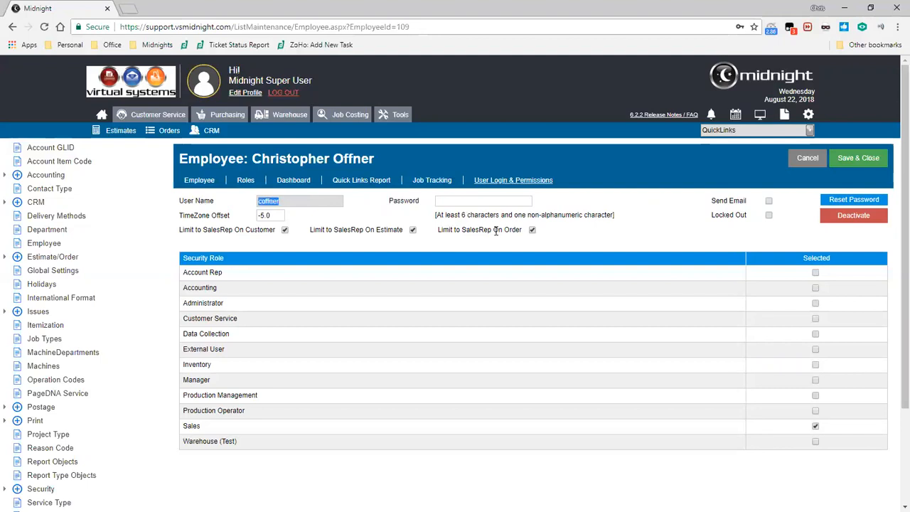
{"action": "left_click", "coordinate": [469, 203]}
{"action": "left_click", "coordinate": [451, 221]}
{"action": "left_click_drag", "start_coordinate": [436, 214], "coordinate": [466, 224]}
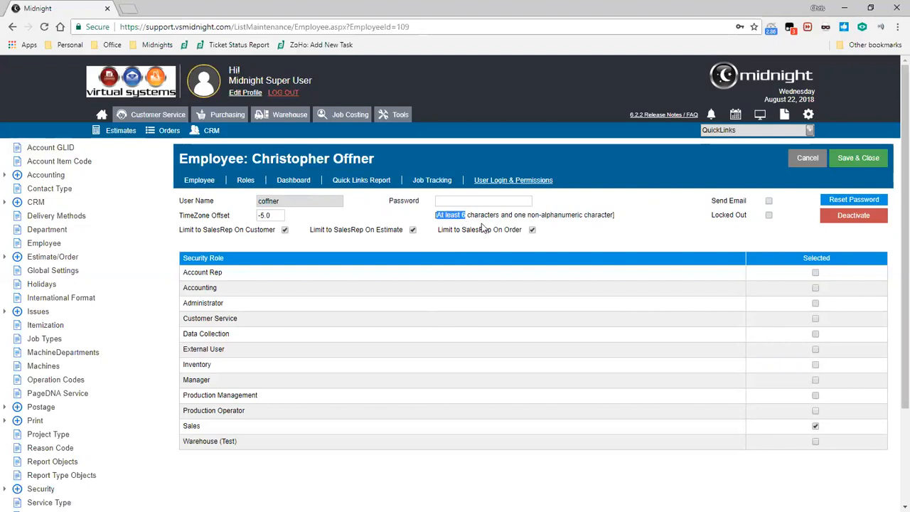
{"action": "left_click", "coordinate": [467, 219]}
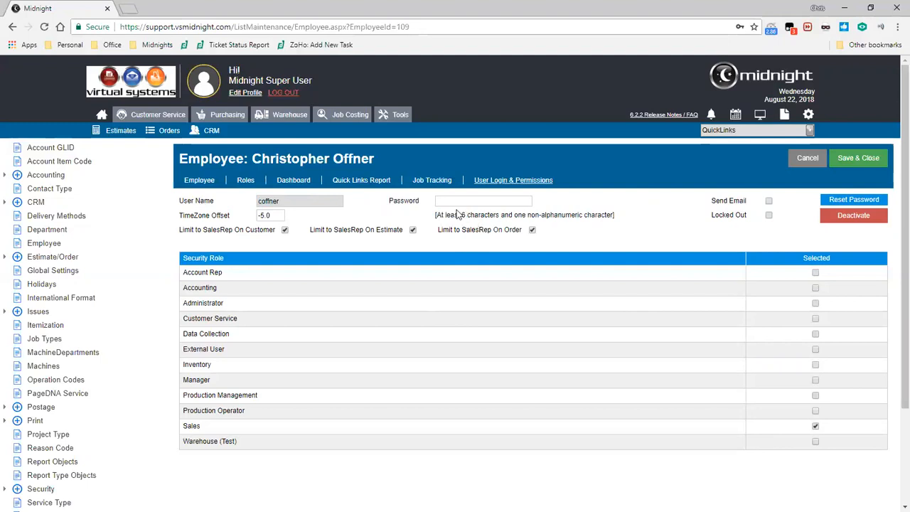
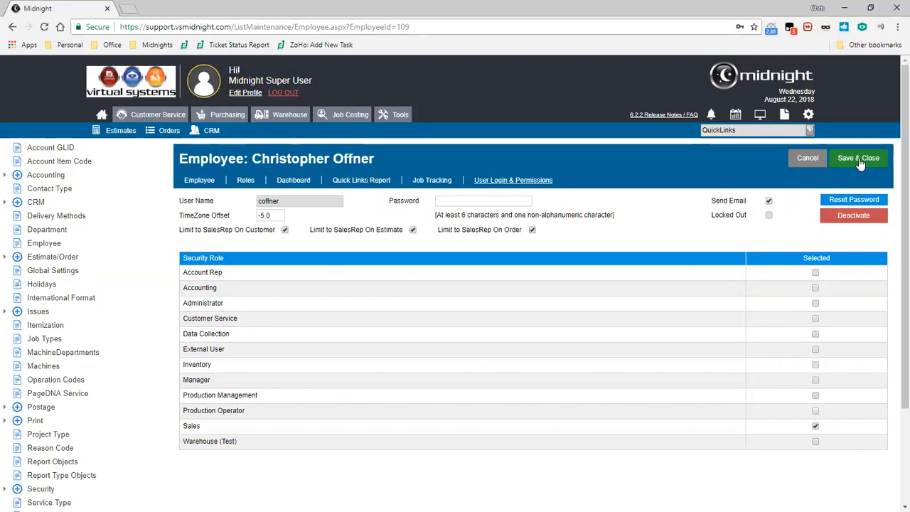
Clear the Send Email option for the employee's login and examine the Active setting in the general employee details.
{"action": "left_click", "coordinate": [770, 202]}
{"action": "left_click", "coordinate": [200, 183]}
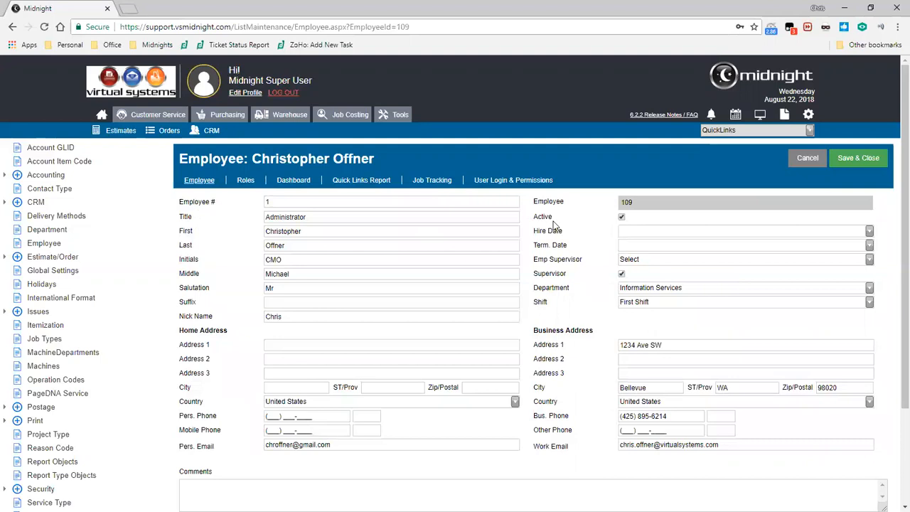
{"action": "left_click_drag", "start_coordinate": [534, 217], "coordinate": [556, 219]}
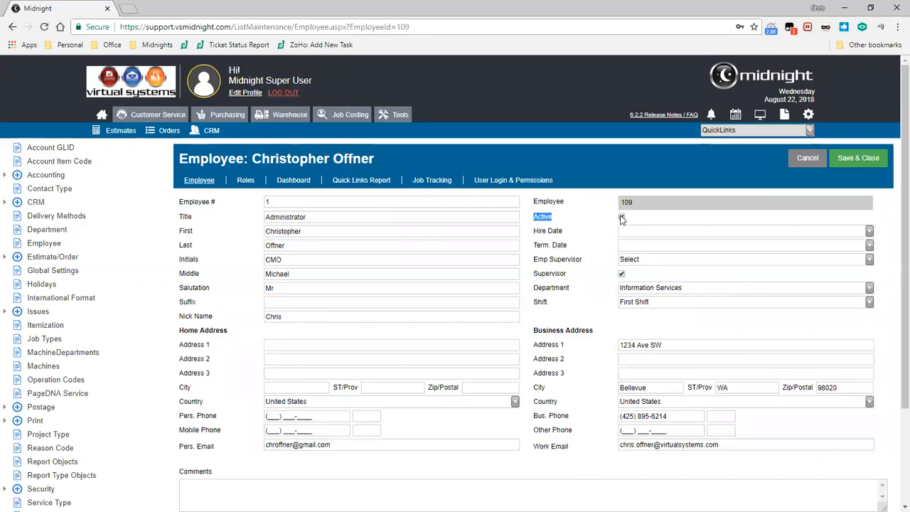
Return to the employee's User Login & Permissions settings and examine the Password field again.
{"action": "left_click", "coordinate": [513, 180]}
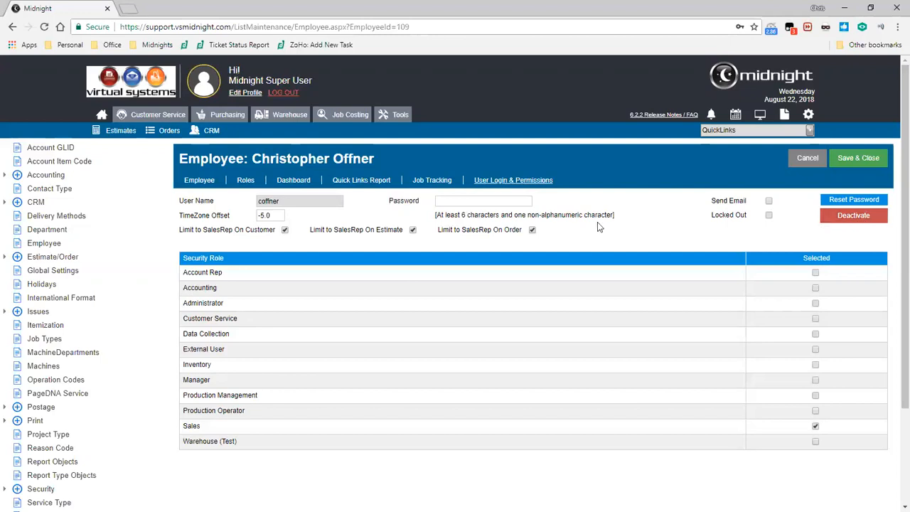
{"action": "left_click", "coordinate": [511, 201]}
{"action": "left_click", "coordinate": [548, 201]}
View the Tax Codes list under Estimate/Order, and open the State entry in Tax Jurisdictions.
{"action": "left_click", "coordinate": [7, 259]}
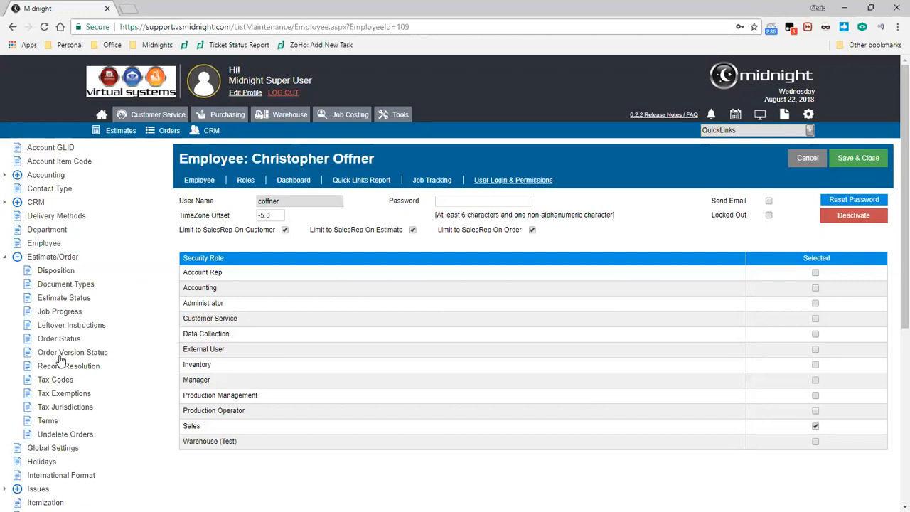
{"action": "left_click", "coordinate": [56, 380]}
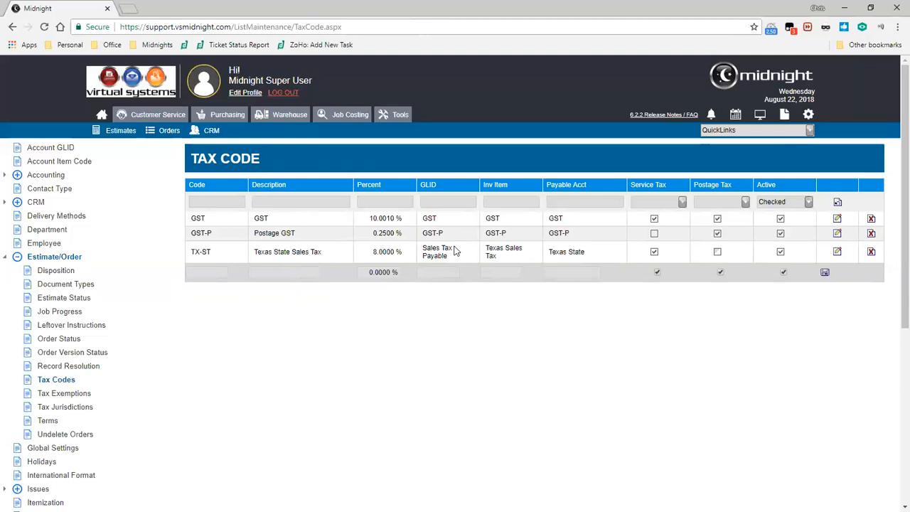
{"action": "left_click", "coordinate": [77, 407]}
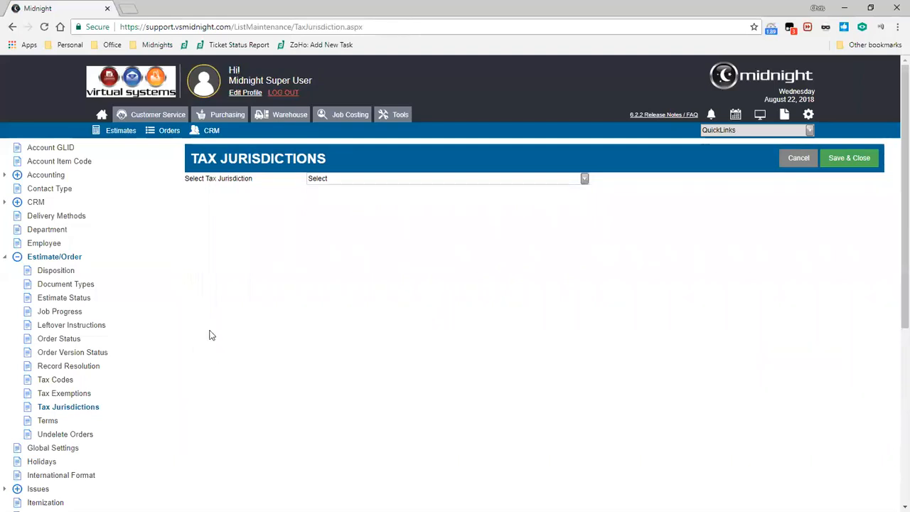
{"action": "left_click", "coordinate": [584, 178]}
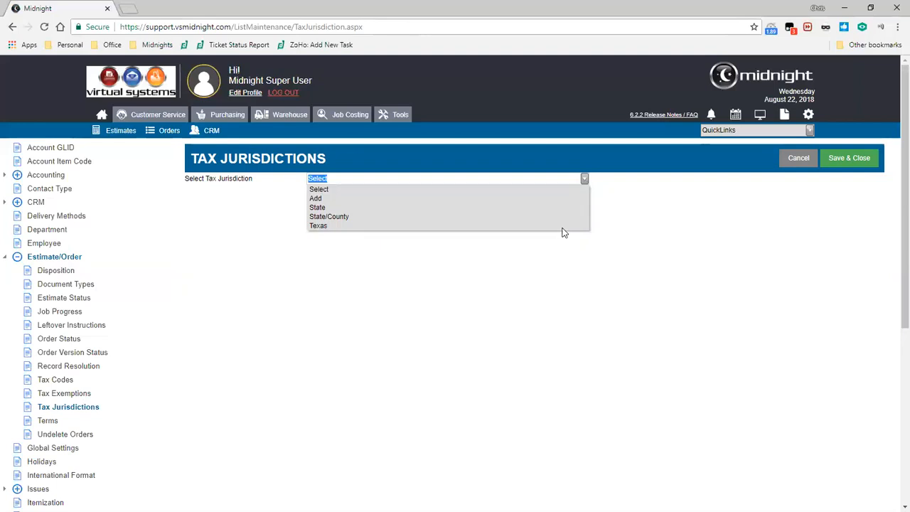
{"action": "left_click", "coordinate": [324, 208]}
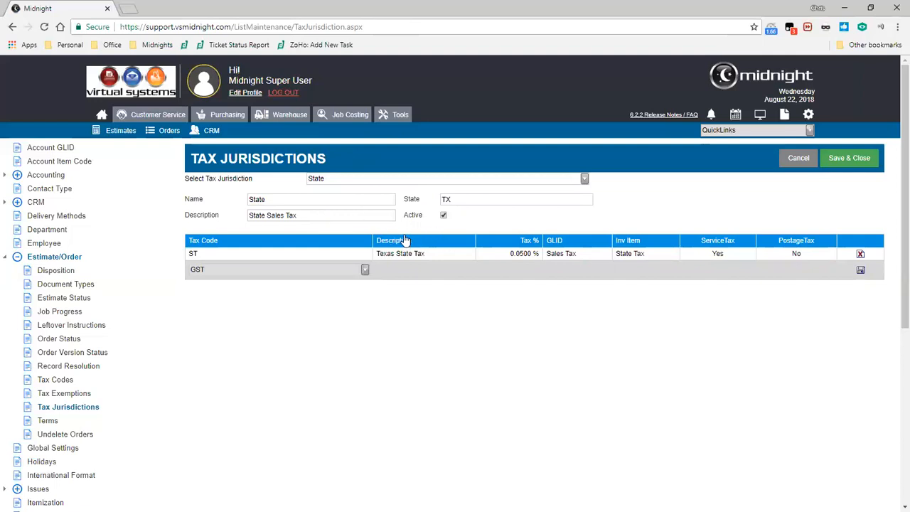
Start a new tax jurisdiction entry and examine the tax codes offered for it, choosing GST.
{"action": "left_click", "coordinate": [584, 180]}
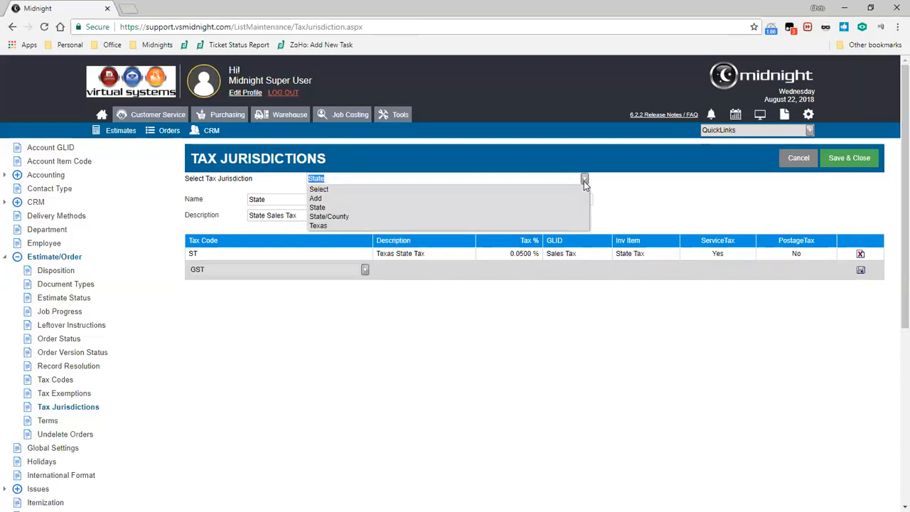
{"action": "left_click", "coordinate": [318, 201]}
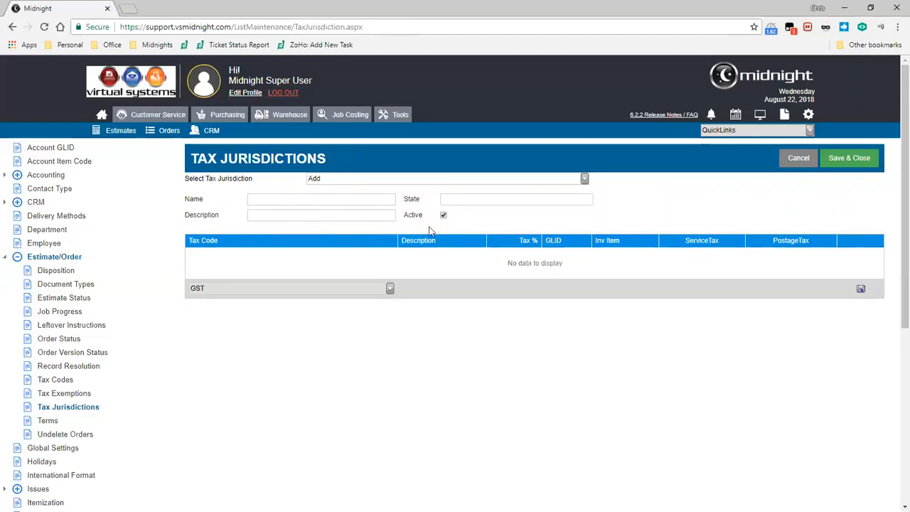
{"action": "left_click", "coordinate": [388, 288]}
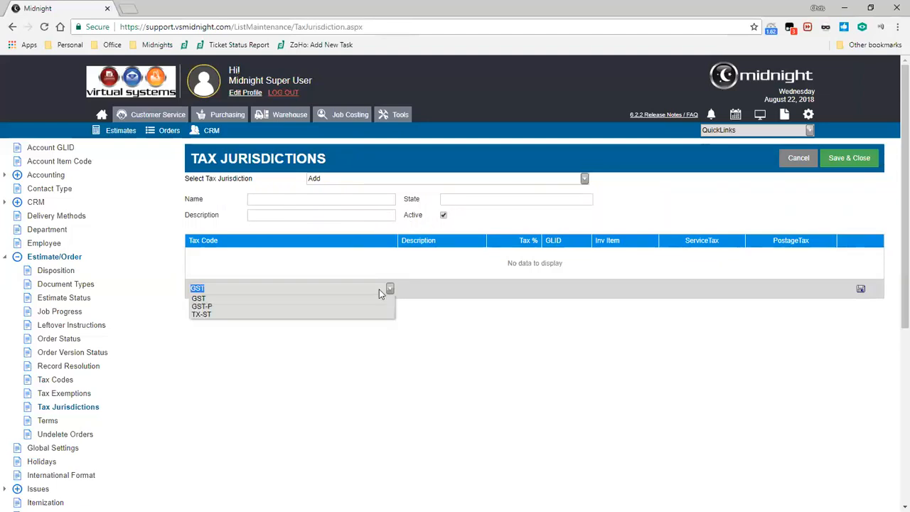
{"action": "left_click", "coordinate": [218, 302]}
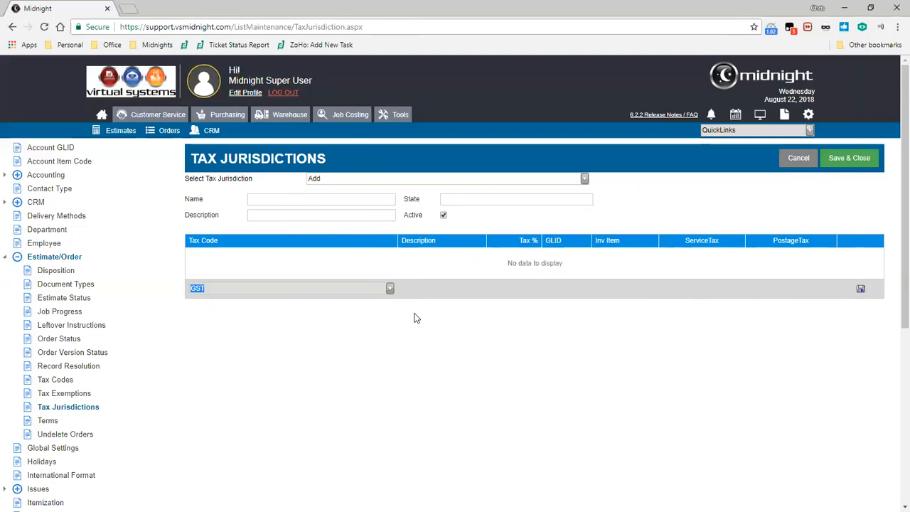
Open the Tax Exemptions settings under Estimate/Order and examine the tax exemption selection.
{"action": "left_click", "coordinate": [75, 395]}
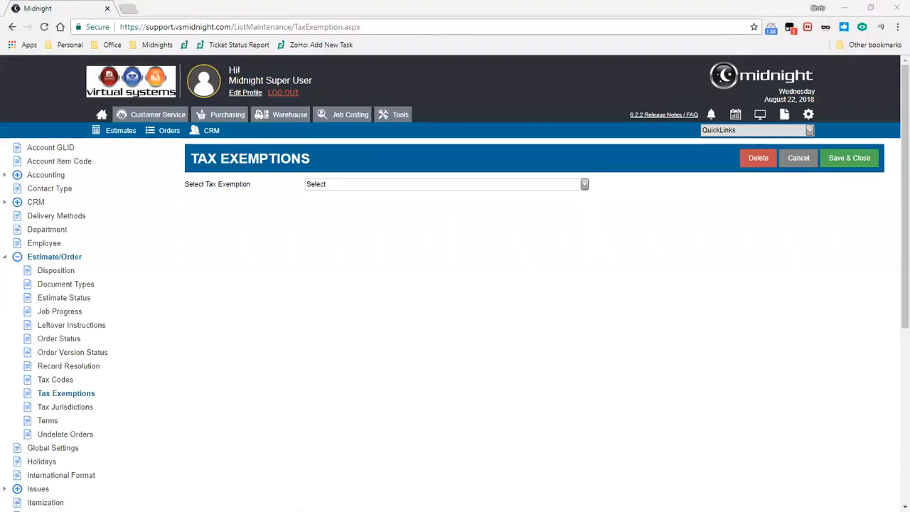
{"action": "left_click", "coordinate": [310, 187]}
{"action": "left_click", "coordinate": [310, 194]}
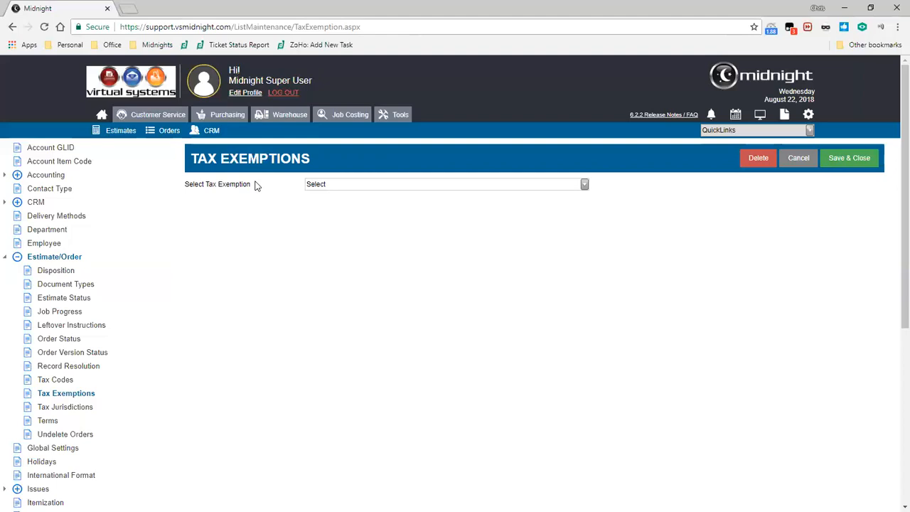
Return to Tax Jurisdictions and view the list of available jurisdictions.
{"action": "left_click", "coordinate": [71, 408]}
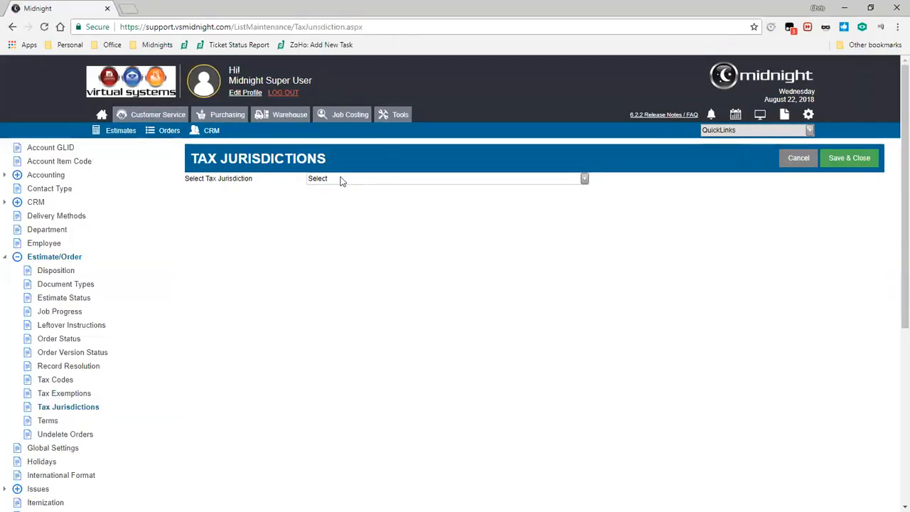
{"action": "left_click", "coordinate": [340, 179]}
{"action": "left_click", "coordinate": [340, 180]}
{"action": "left_click", "coordinate": [355, 179]}
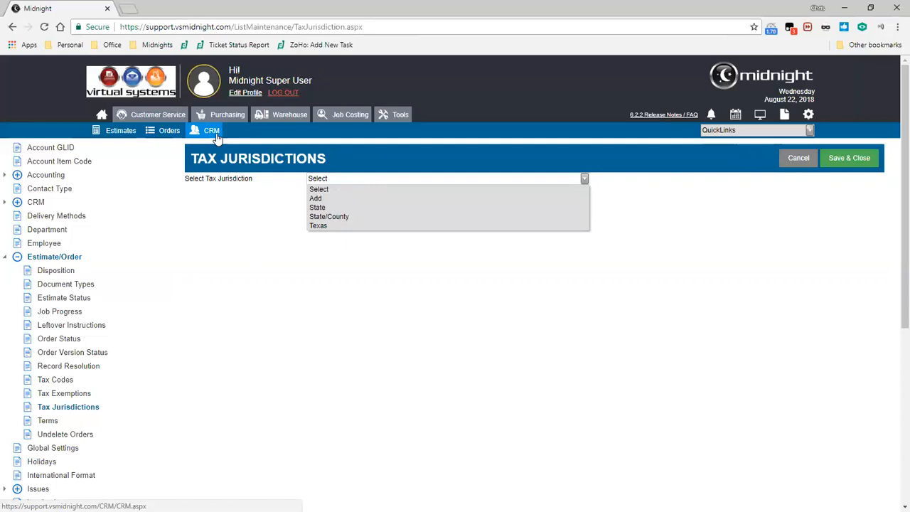
{"action": "left_click", "coordinate": [242, 246]}
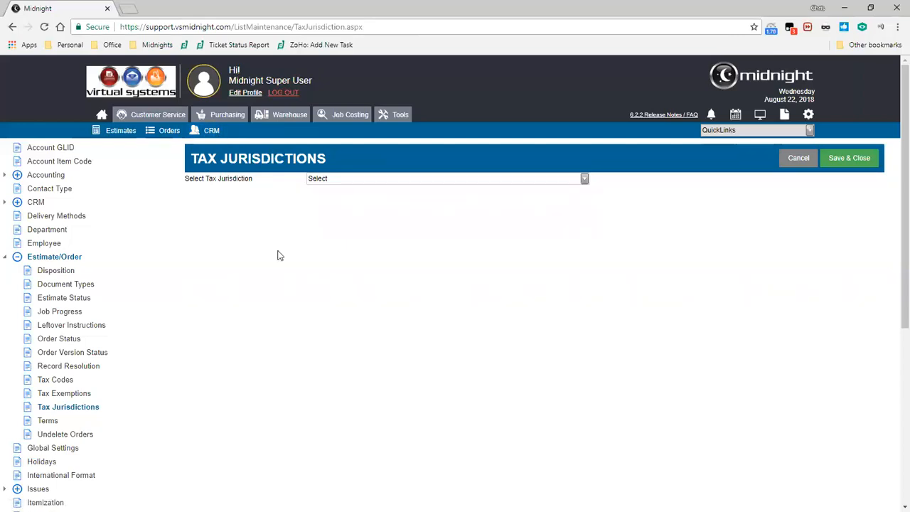
Open the Service Type settings and examine the name, icon and sort order fields of the service types.
{"action": "scroll", "coordinate": [63, 213], "scroll_direction": "down", "scroll_amount": 4}
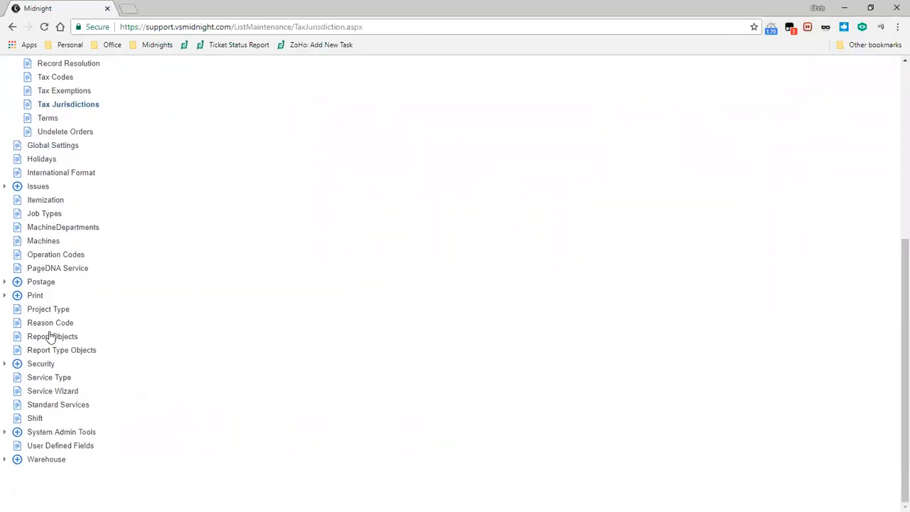
{"action": "left_click", "coordinate": [59, 380]}
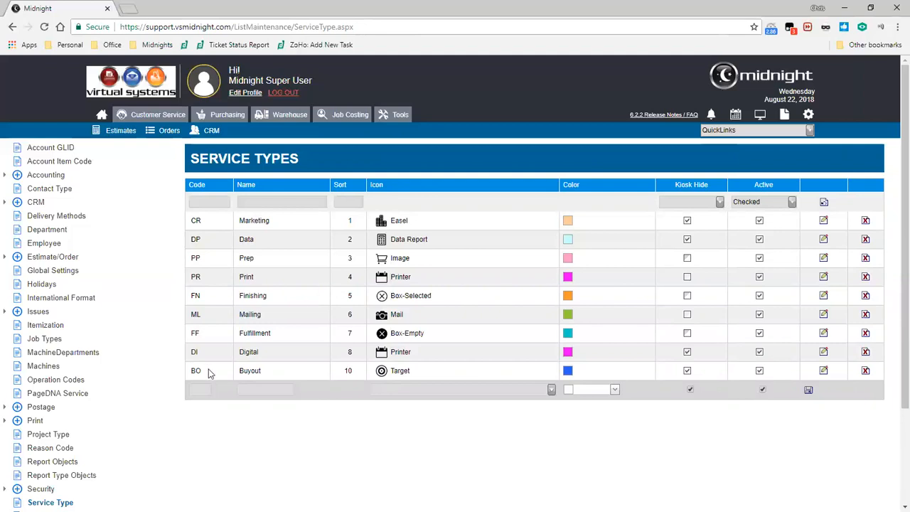
{"action": "left_click", "coordinate": [257, 388]}
{"action": "left_click", "coordinate": [378, 389]}
{"action": "left_click", "coordinate": [378, 389]}
{"action": "double_click", "coordinate": [354, 221]}
{"action": "left_click", "coordinate": [351, 225]}
Open the latest Flying J Multi Qty estimate and view its Marketing services.
{"action": "left_click", "coordinate": [126, 138]}
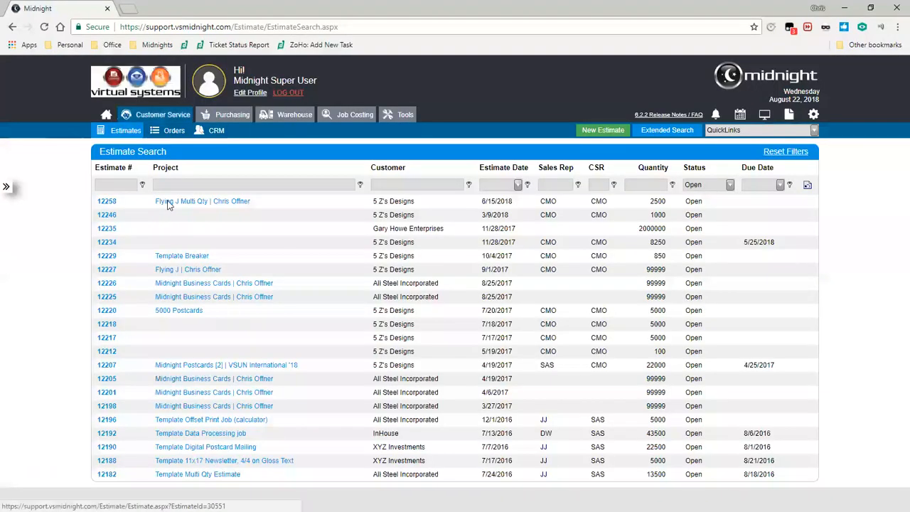
{"action": "left_click", "coordinate": [169, 204]}
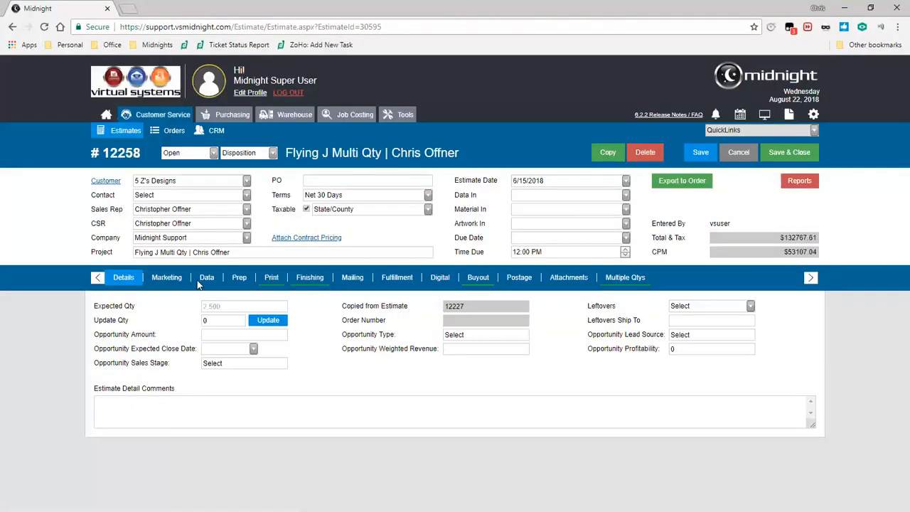
{"action": "left_click", "coordinate": [177, 279]}
Return to the admin settings and review the Report Type Objects list.
{"action": "left_click", "coordinate": [812, 117]}
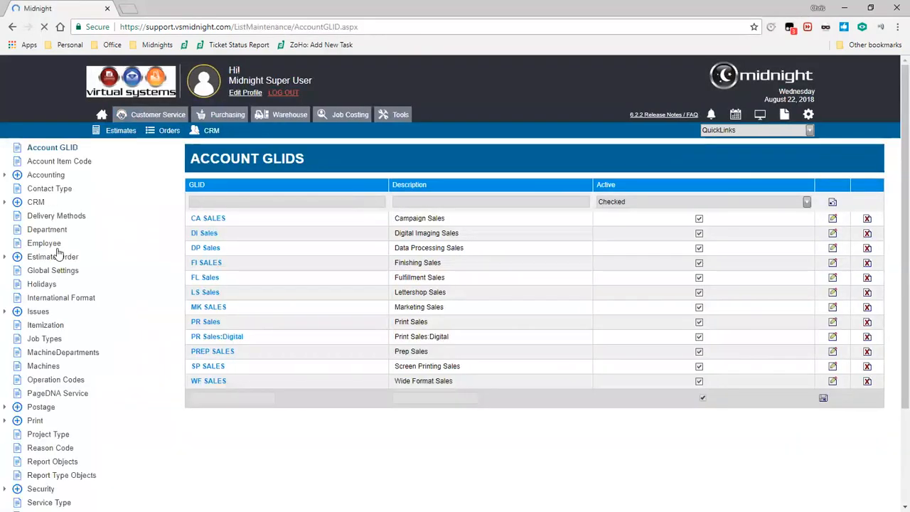
{"action": "scroll", "coordinate": [83, 327], "scroll_direction": "down", "scroll_amount": 2}
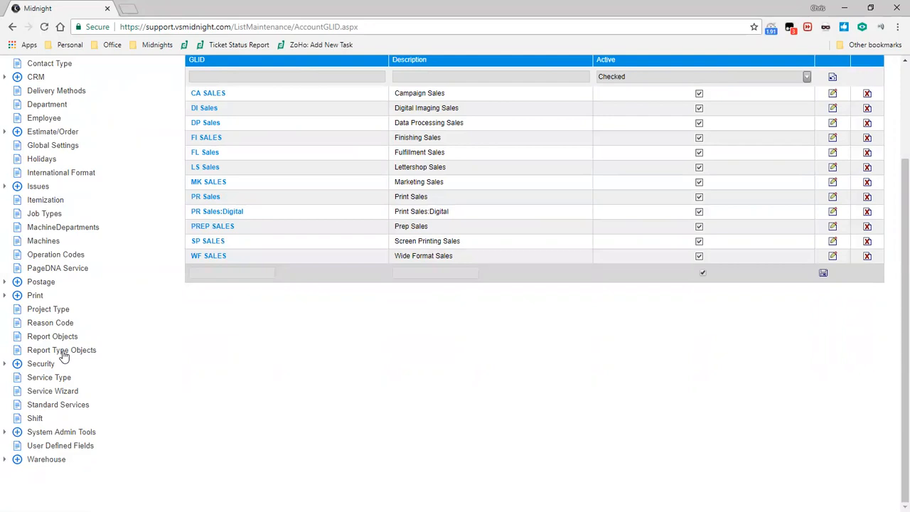
{"action": "left_click", "coordinate": [64, 353]}
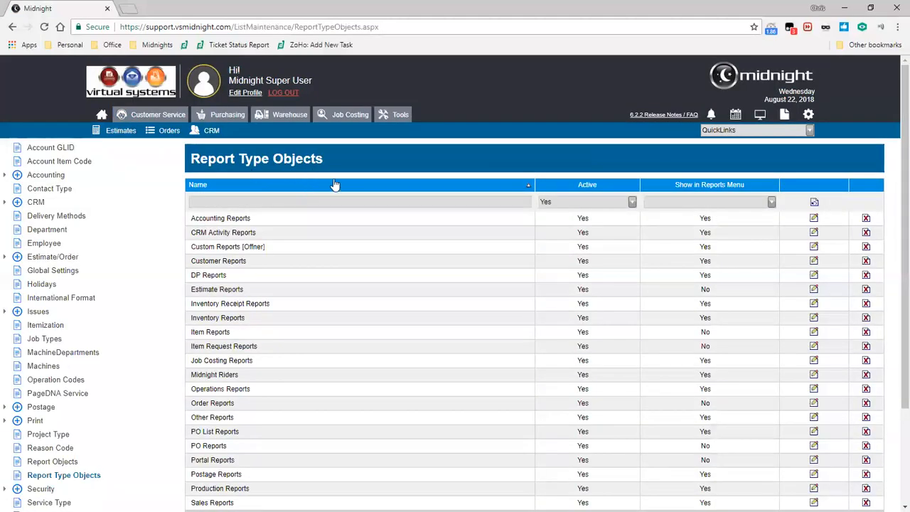
{"action": "scroll", "coordinate": [281, 217], "scroll_direction": "down", "scroll_amount": 3}
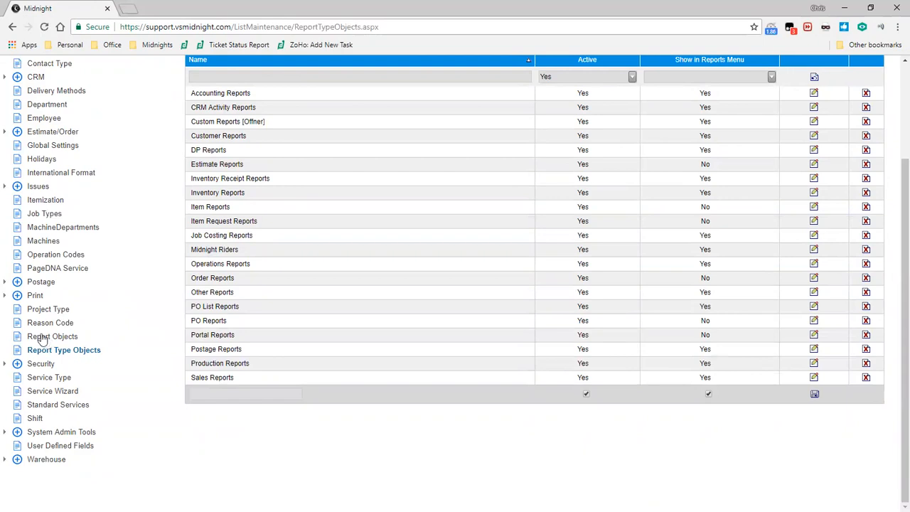
{"action": "left_click", "coordinate": [74, 350]}
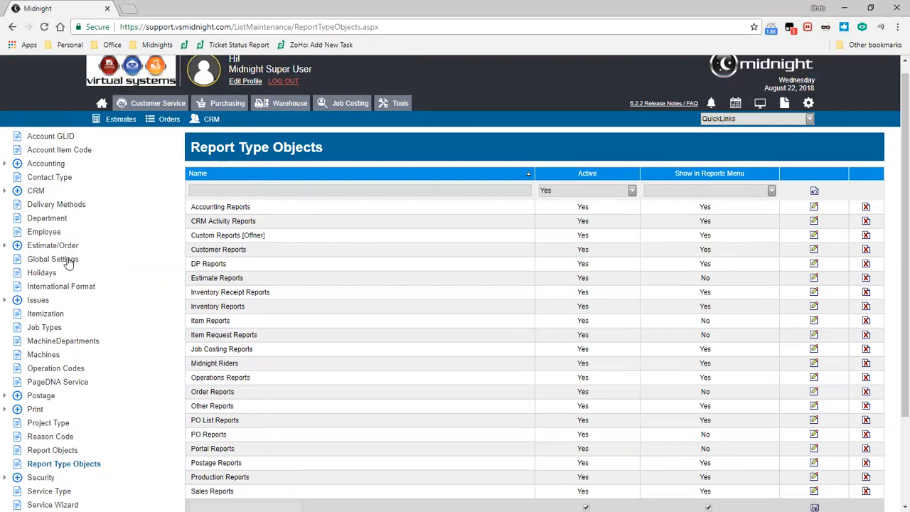
Open Custom Links in Global Settings and check the entries offered under QuickLinks.
{"action": "left_click", "coordinate": [809, 120]}
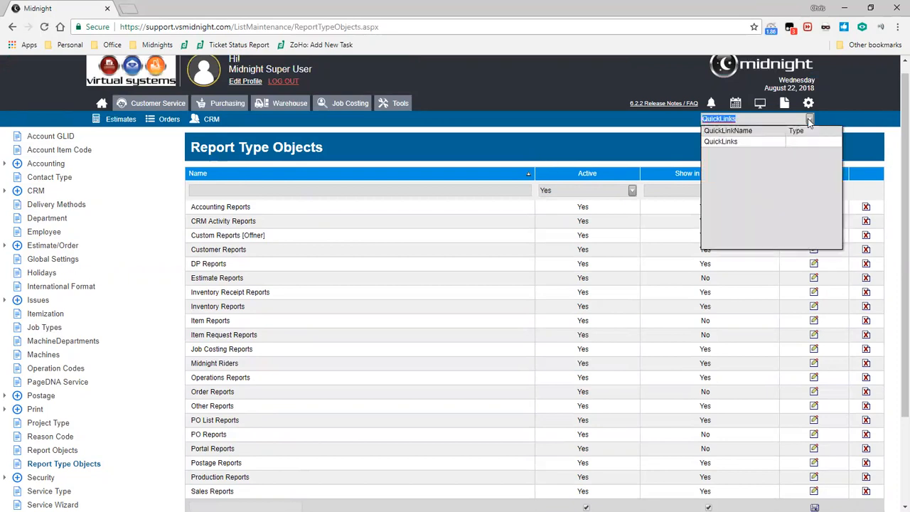
{"action": "left_click", "coordinate": [809, 119]}
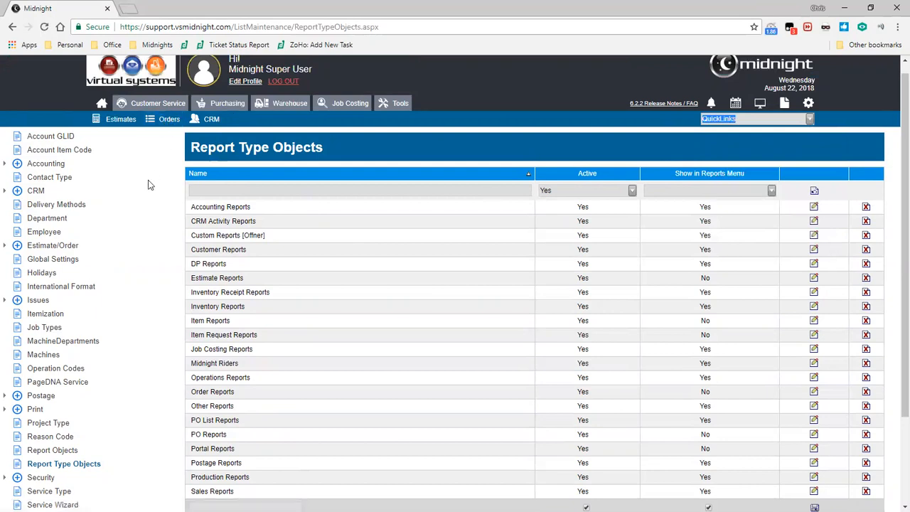
{"action": "left_click", "coordinate": [66, 262]}
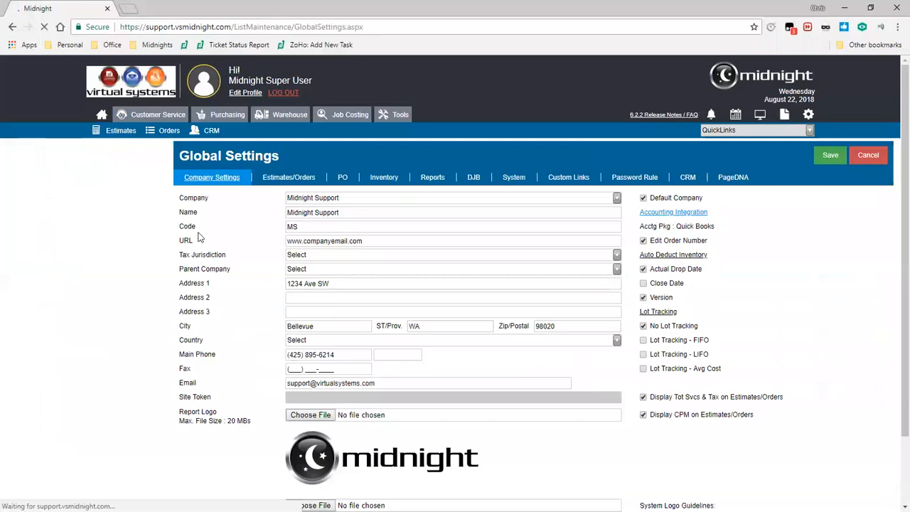
{"action": "left_click", "coordinate": [569, 173]}
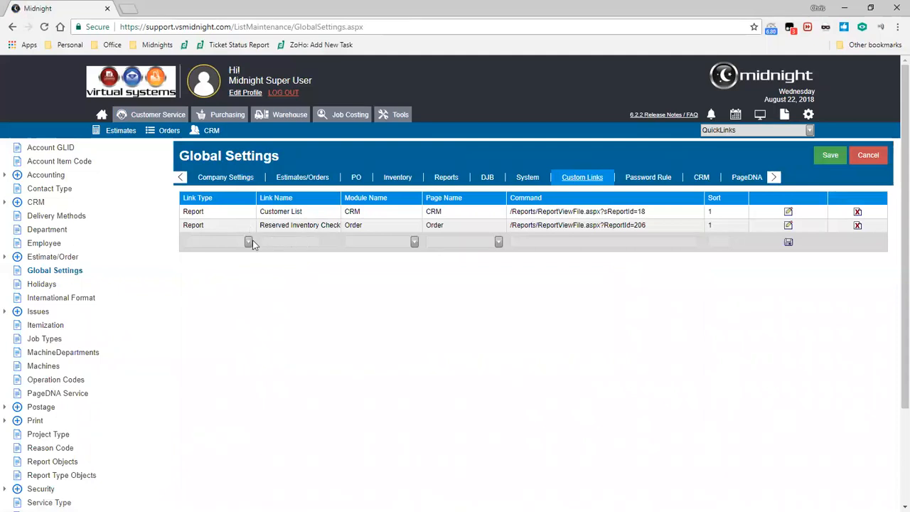
{"action": "left_click", "coordinate": [810, 132]}
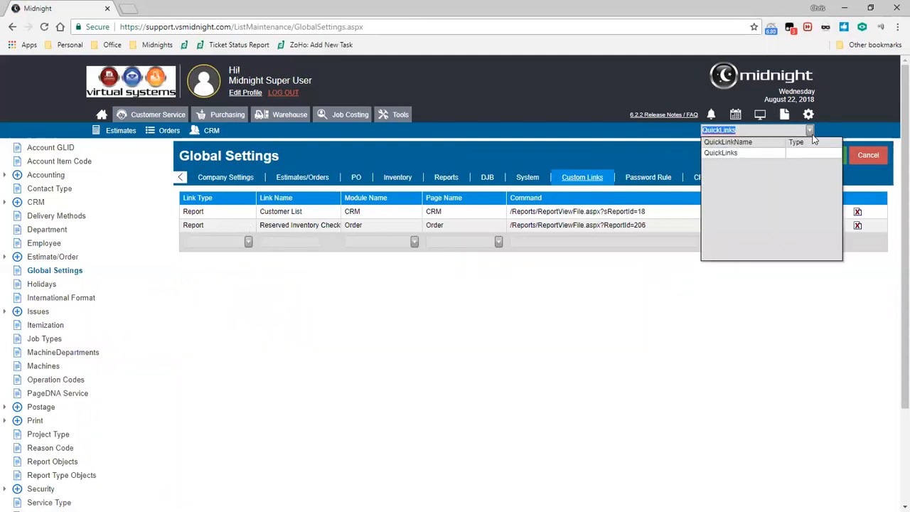
{"action": "left_click", "coordinate": [683, 146]}
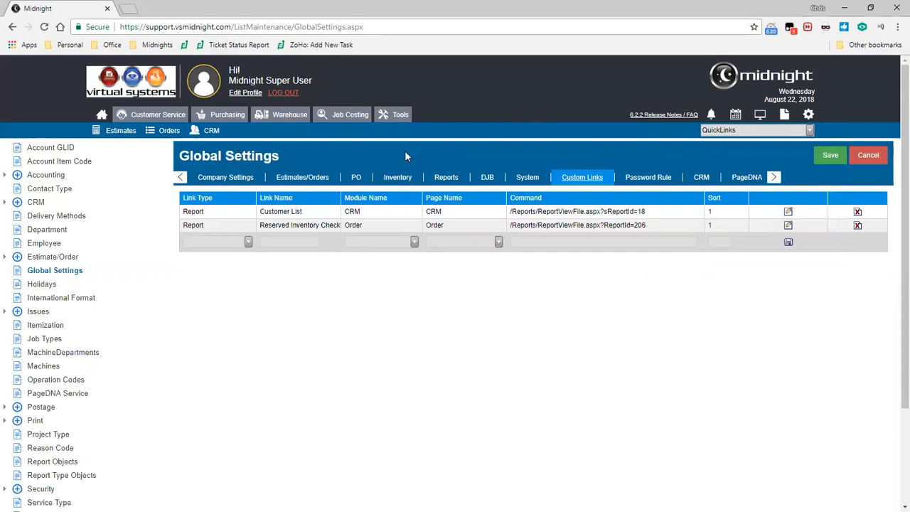
Examine the link type, module, page and command fields for a new custom link, and the existing Order link's module and page names.
{"action": "left_click", "coordinate": [248, 242]}
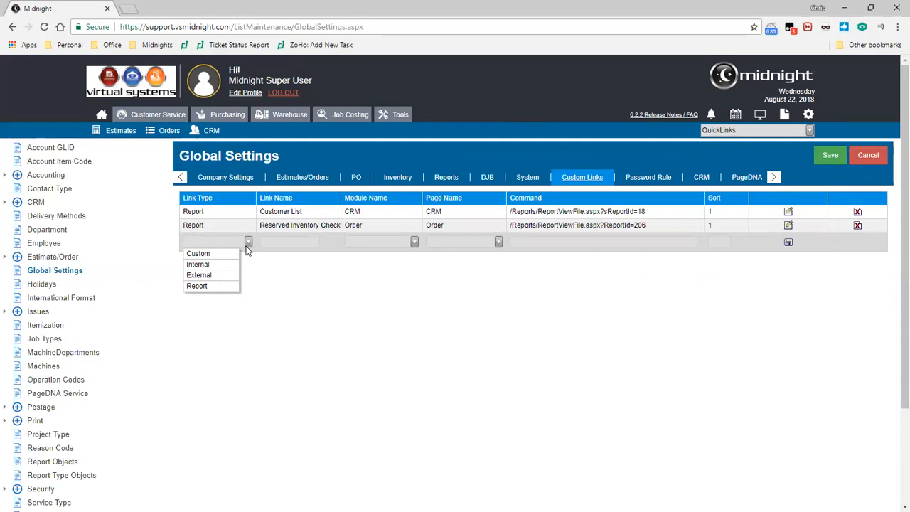
{"action": "key", "text": "Tab"}
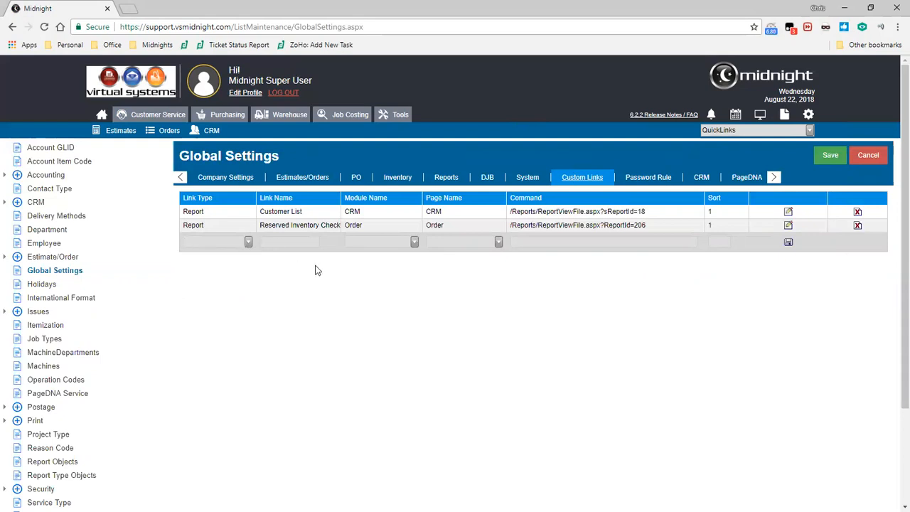
{"action": "left_click", "coordinate": [413, 242]}
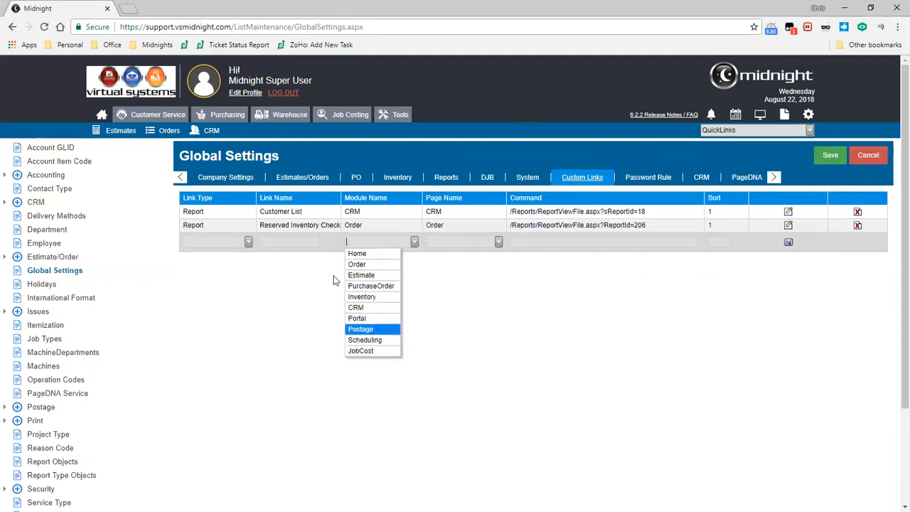
{"action": "left_click", "coordinate": [499, 243]}
{"action": "left_click", "coordinate": [499, 243]}
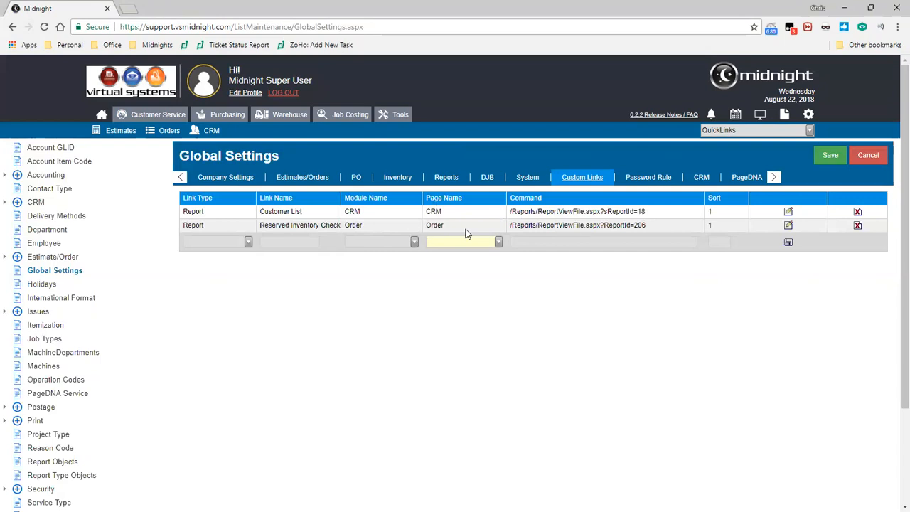
{"action": "left_click", "coordinate": [558, 248]}
{"action": "double_click", "coordinate": [358, 226]}
{"action": "left_click_drag", "start_coordinate": [456, 225], "coordinate": [419, 230]}
Inspect the page names in the web addresses of the CRM and Order search pages.
{"action": "left_click", "coordinate": [211, 130]}
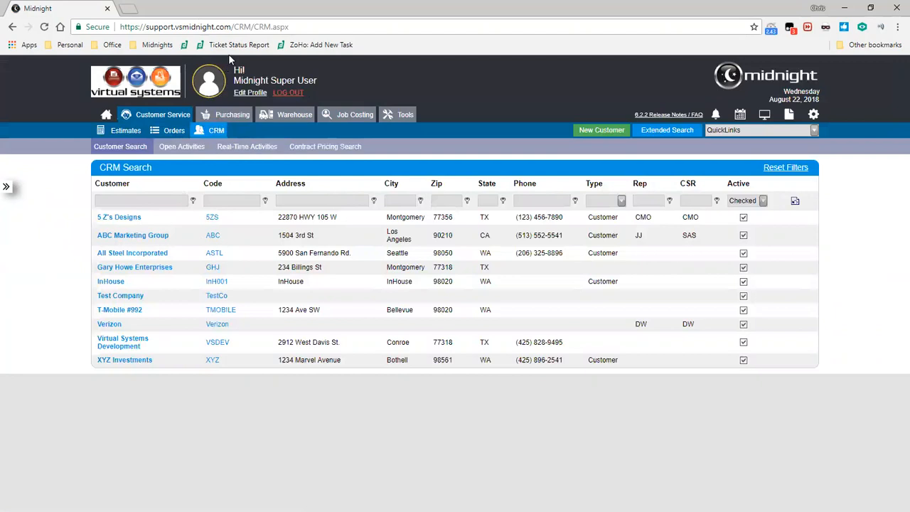
{"action": "left_click_drag", "start_coordinate": [234, 26], "coordinate": [272, 29]}
{"action": "left_click", "coordinate": [168, 134]}
{"action": "left_click_drag", "start_coordinate": [233, 27], "coordinate": [302, 26]}
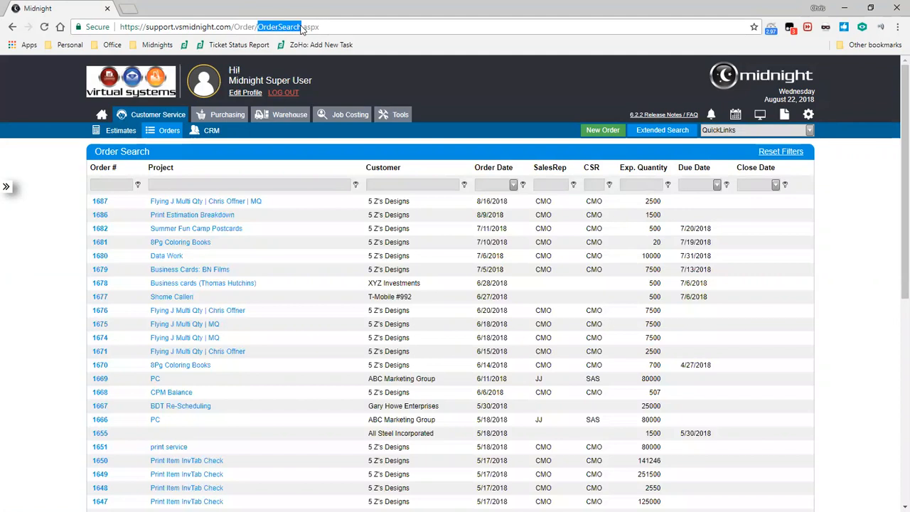
Return to the CRM search page and view its QuickLinks, including the Customer List custom link.
{"action": "left_click", "coordinate": [212, 131]}
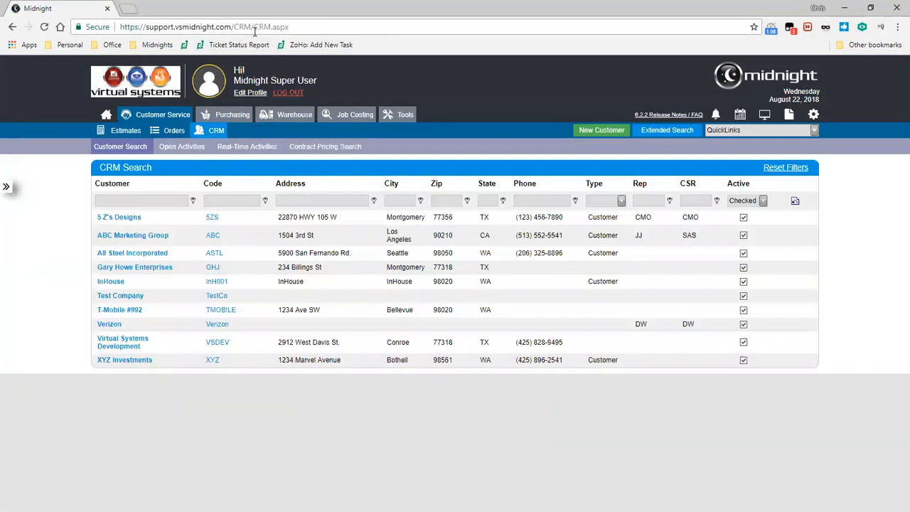
{"action": "left_click", "coordinate": [814, 130]}
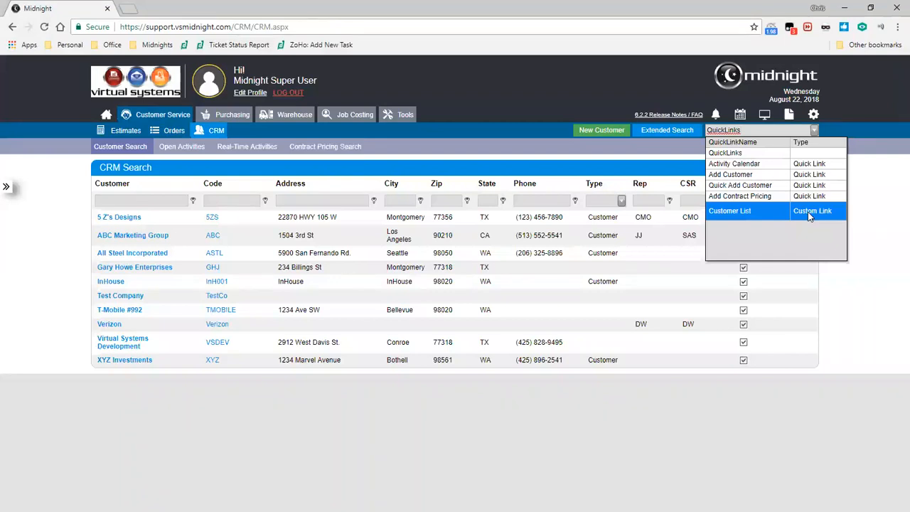
{"action": "left_click", "coordinate": [684, 157]}
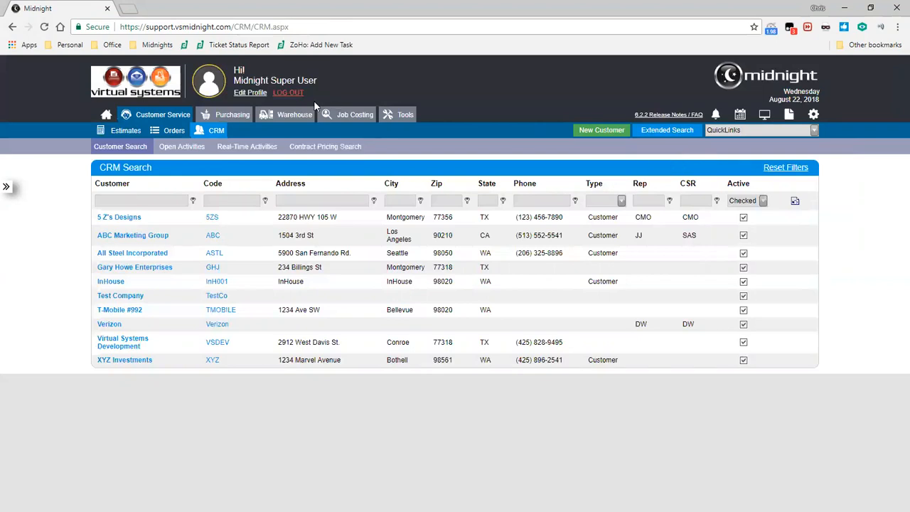
Open the user profile page and read the Frequently Asked Questions in the 6.2.2 Release Notes / FAQ.
{"action": "left_click", "coordinate": [253, 93]}
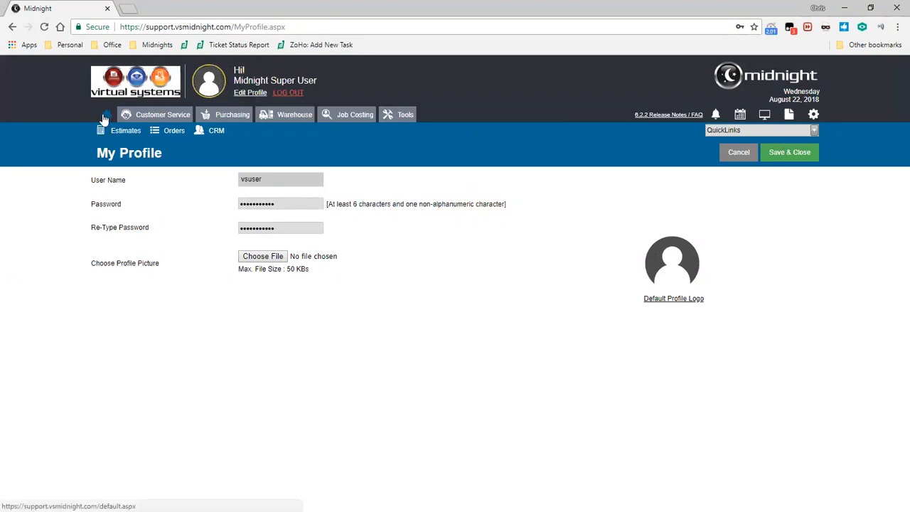
{"action": "left_click", "coordinate": [691, 117]}
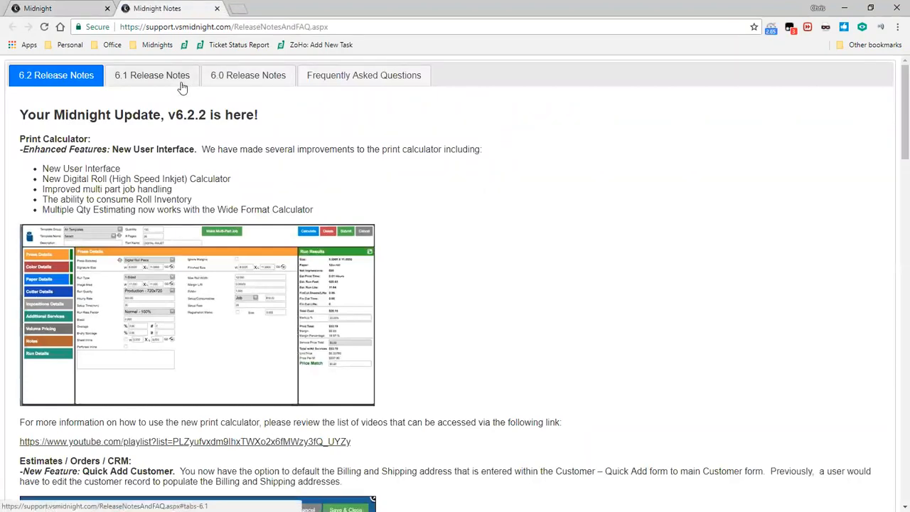
{"action": "left_click", "coordinate": [341, 77]}
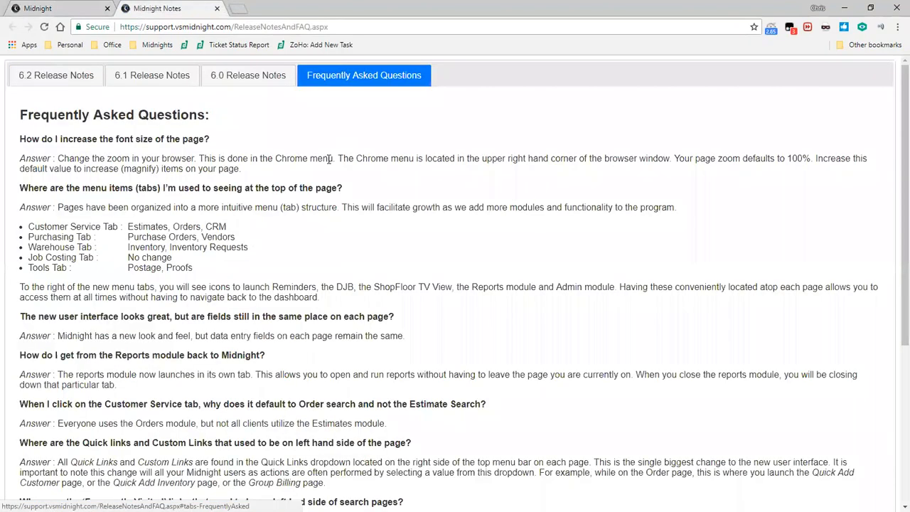
{"action": "scroll", "coordinate": [330, 162], "scroll_direction": "down", "scroll_amount": 4}
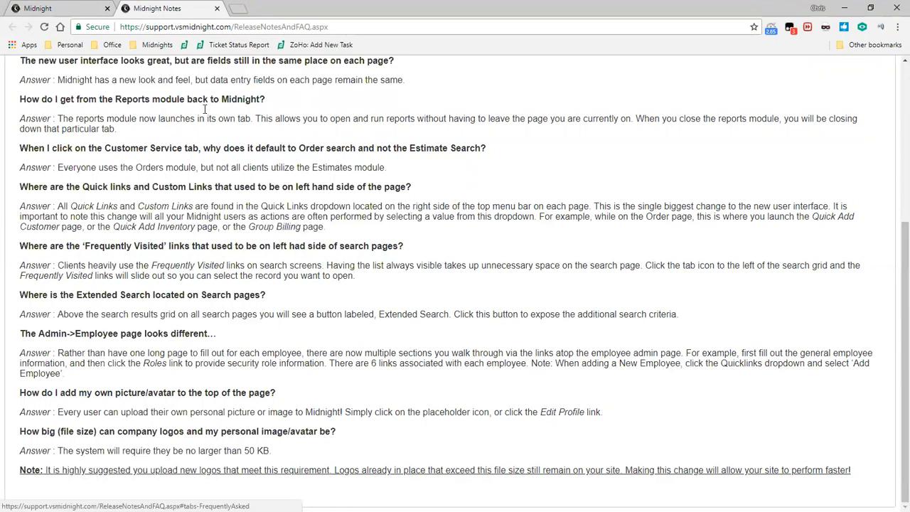
{"action": "left_click", "coordinate": [218, 9]}
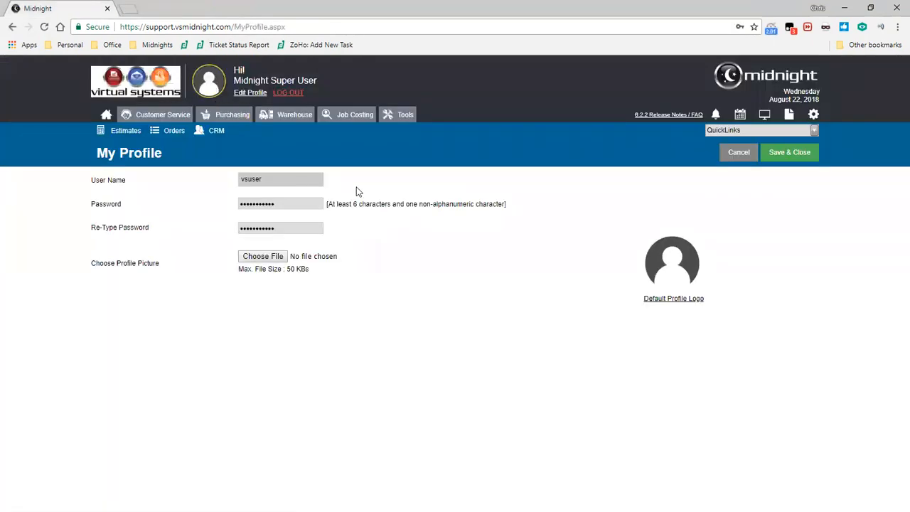
Leave the profile page without saving and confirm the cancellation.
{"action": "left_click", "coordinate": [739, 154]}
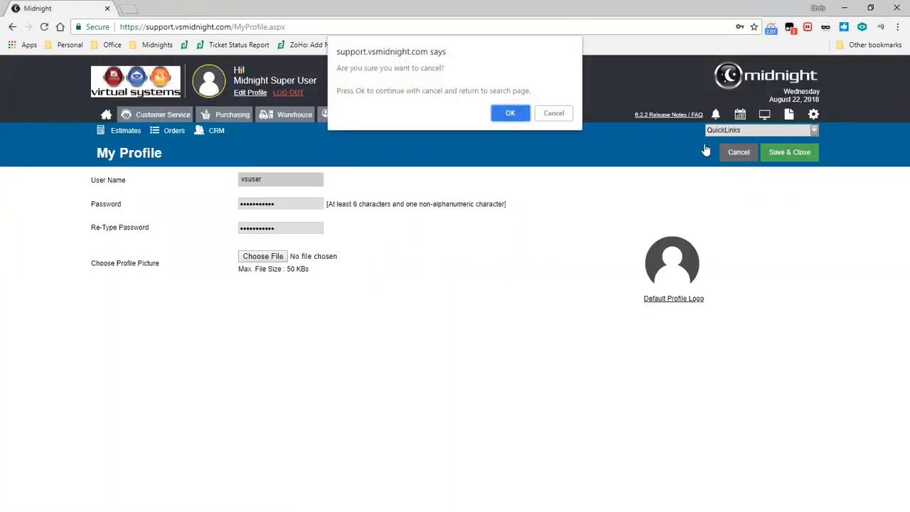
{"action": "left_click", "coordinate": [510, 114]}
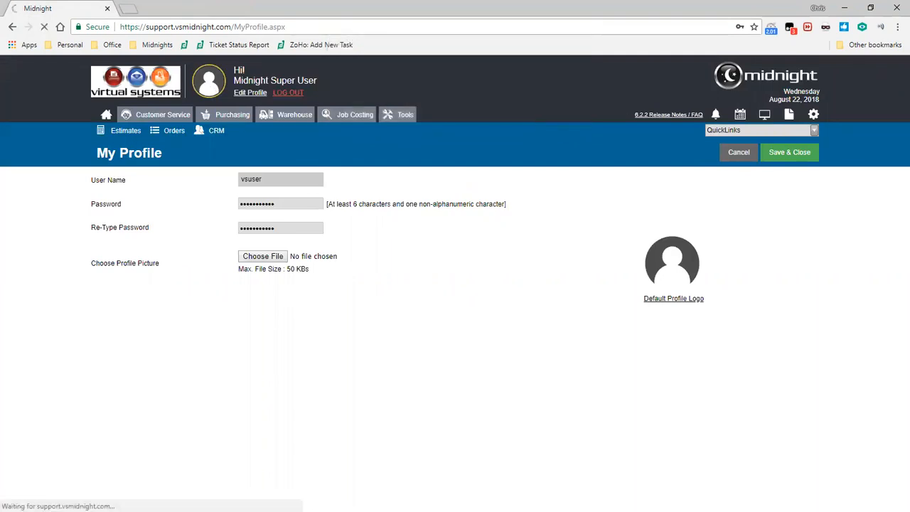